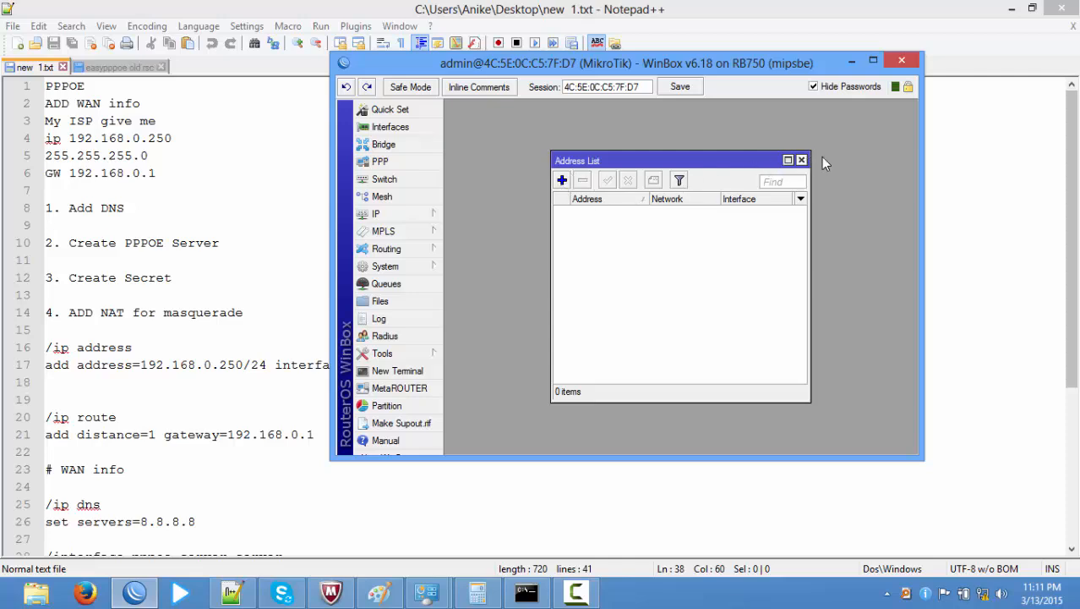
Close the address list in WinBox and review the WAN IP, netmask, gateway and PPPoE command notes in Notepad++
{"action": "left_click", "coordinate": [800, 159]}
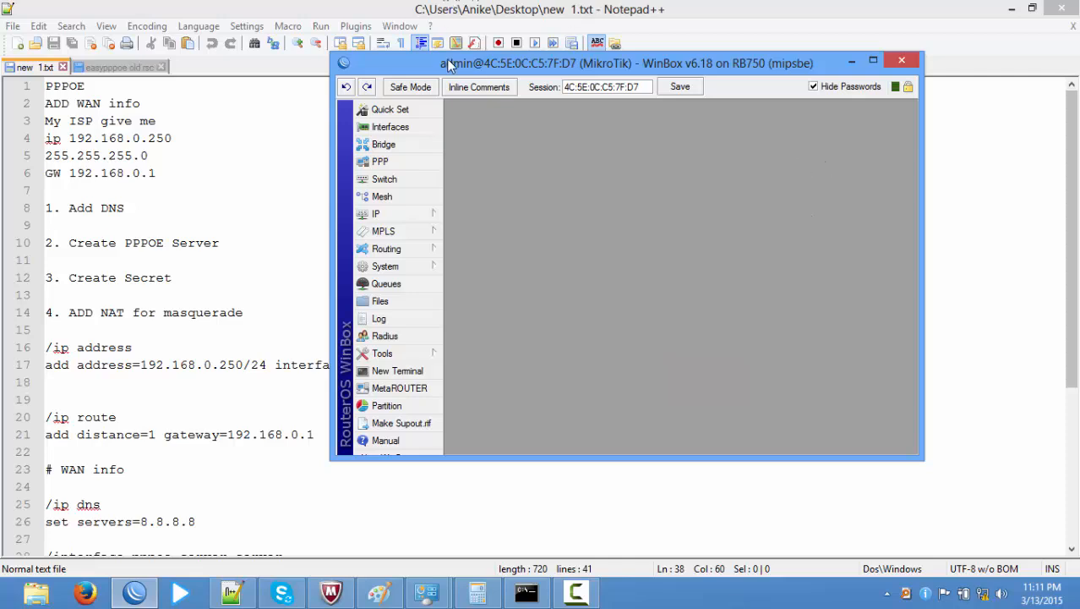
{"action": "left_click_drag", "start_coordinate": [447, 61], "coordinate": [585, 75]}
{"action": "left_click", "coordinate": [200, 123]}
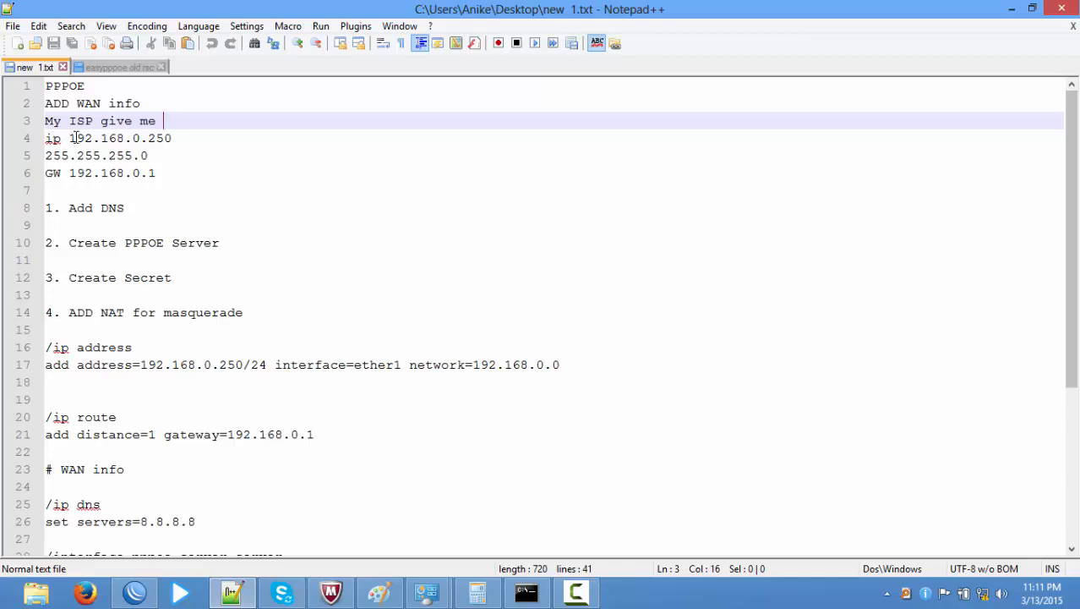
{"action": "left_click_drag", "start_coordinate": [70, 137], "coordinate": [53, 161]}
{"action": "left_click", "coordinate": [164, 184]}
{"action": "left_click_drag", "start_coordinate": [157, 174], "coordinate": [70, 174]}
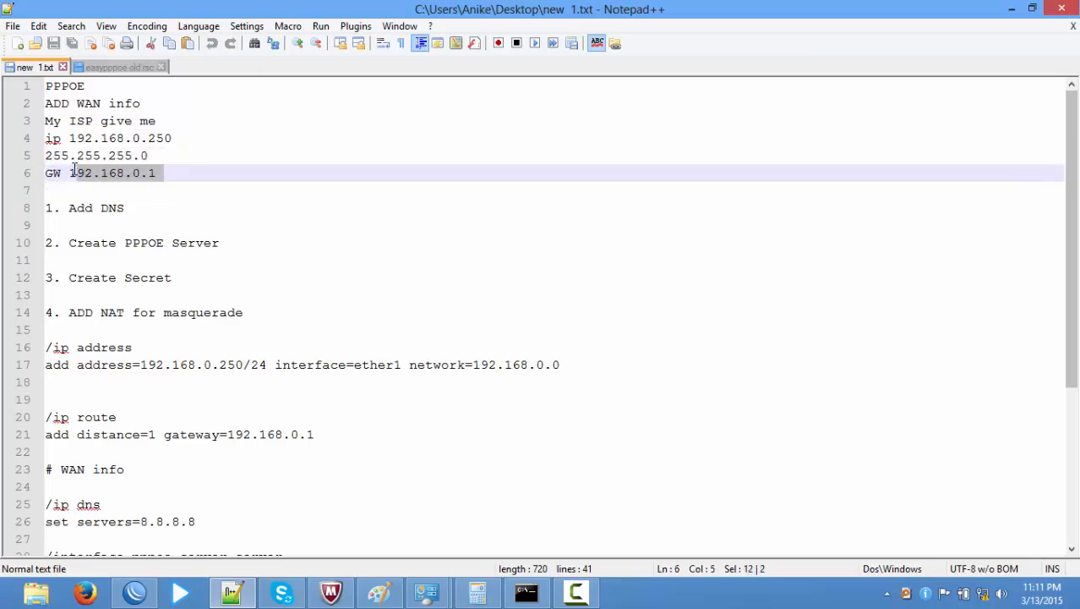
{"action": "left_click", "coordinate": [217, 203]}
{"action": "scroll", "coordinate": [217, 203], "scroll_direction": "down", "scroll_amount": 5}
{"action": "scroll", "coordinate": [217, 203], "scroll_direction": "up", "scroll_amount": 2}
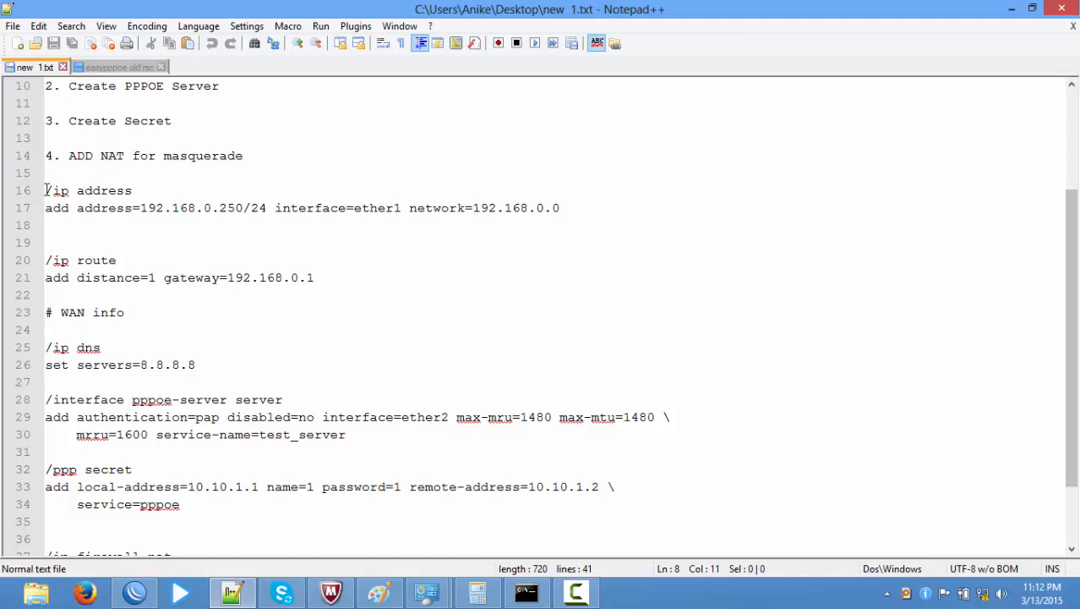
Select the /ip address command lines in the notes, and switch to WinBox to try opening a new terminal
{"action": "left_click_drag", "start_coordinate": [48, 191], "coordinate": [582, 212]}
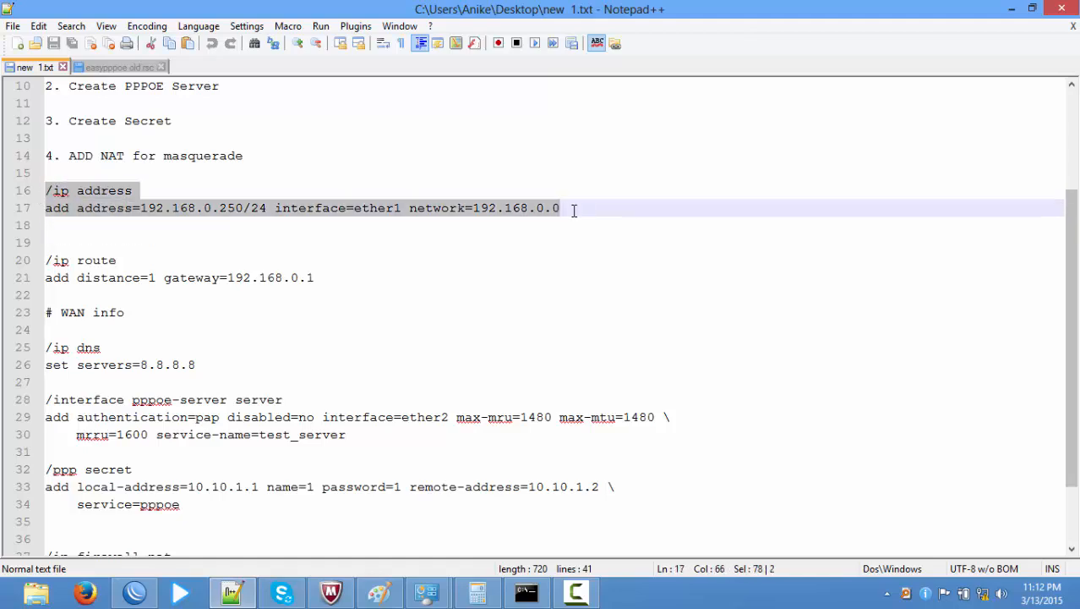
{"action": "left_click", "coordinate": [127, 595]}
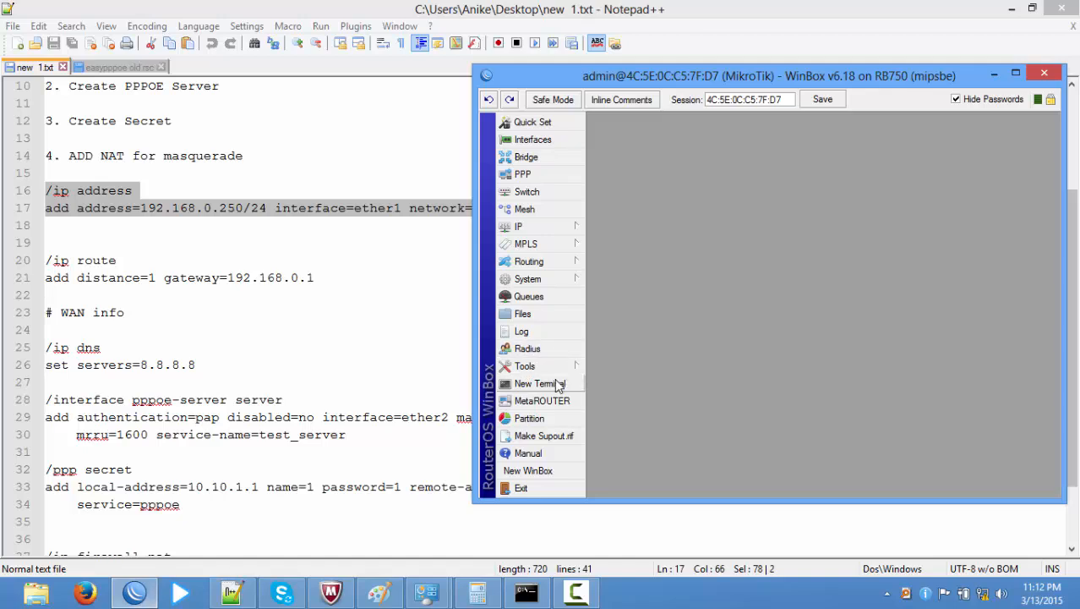
{"action": "left_click", "coordinate": [539, 384]}
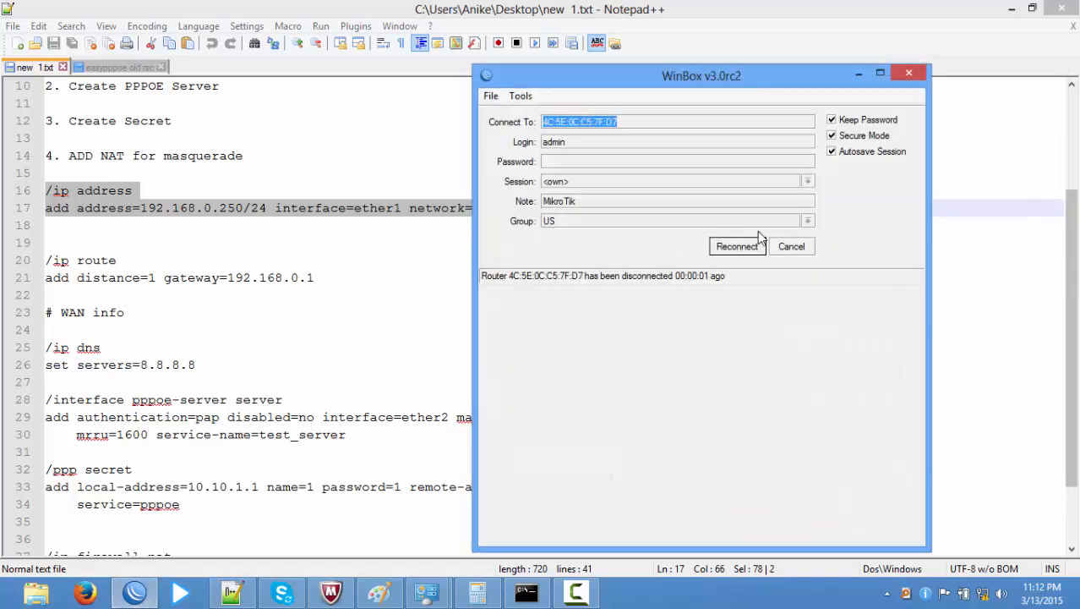
Connect to the MikroTik router again after refreshing the neighbor list, and open a fresh terminal
{"action": "left_click", "coordinate": [788, 248]}
{"action": "left_click", "coordinate": [531, 327]}
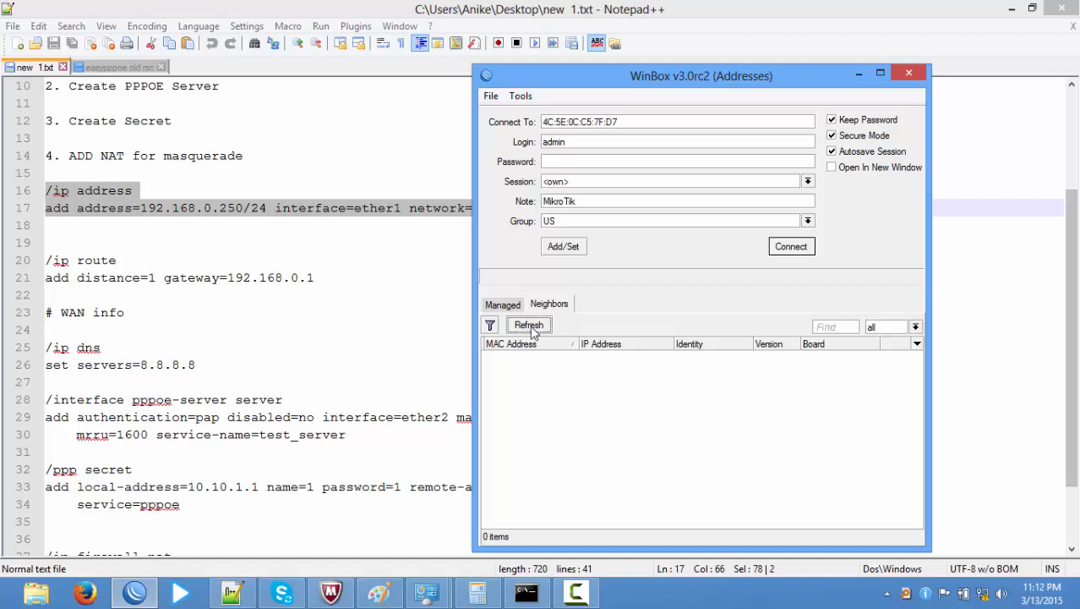
{"action": "left_click", "coordinate": [810, 248]}
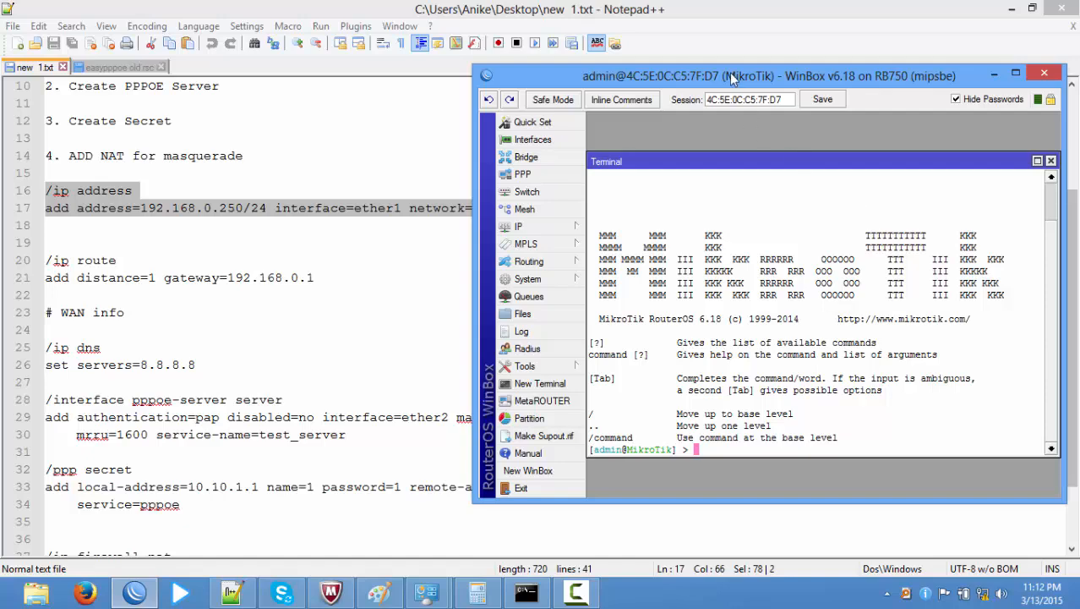
{"action": "left_click_drag", "start_coordinate": [730, 72], "coordinate": [632, 58]}
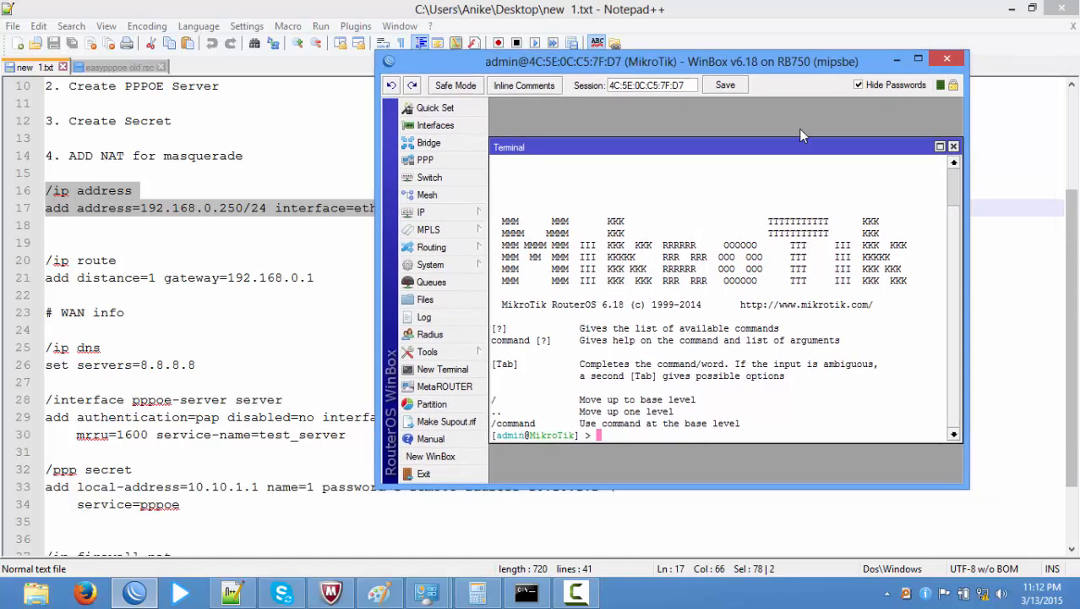
{"action": "left_click", "coordinate": [953, 147]}
{"action": "left_click", "coordinate": [437, 374]}
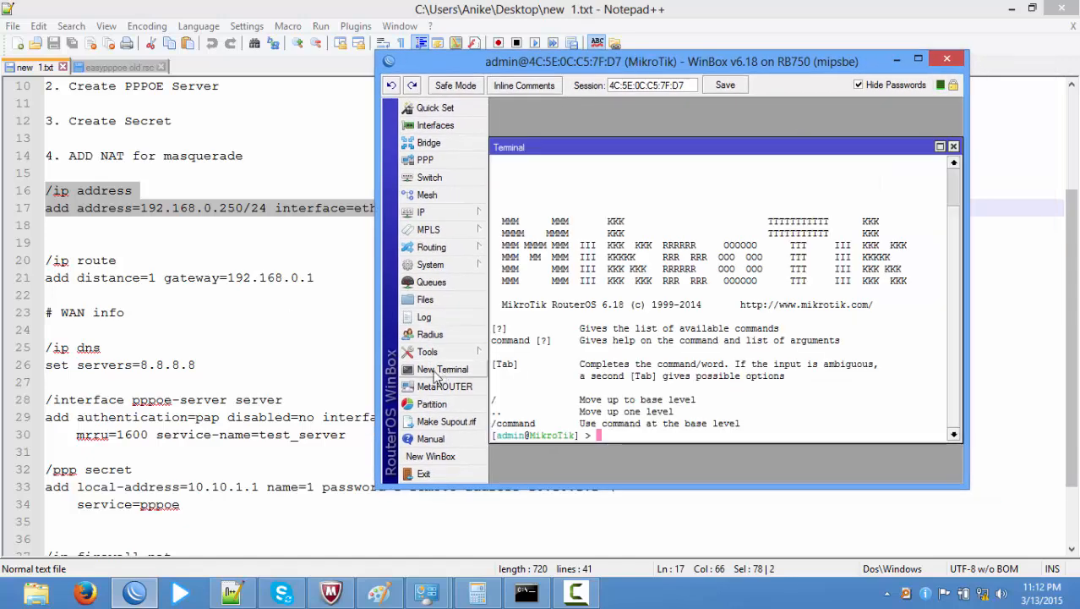
Copy the selected /ip address commands from Notepad++ and paste them into the WinBox terminal for 192.168.0.250/24 on ether1
{"action": "right_click", "coordinate": [114, 196]}
{"action": "left_click", "coordinate": [157, 222]}
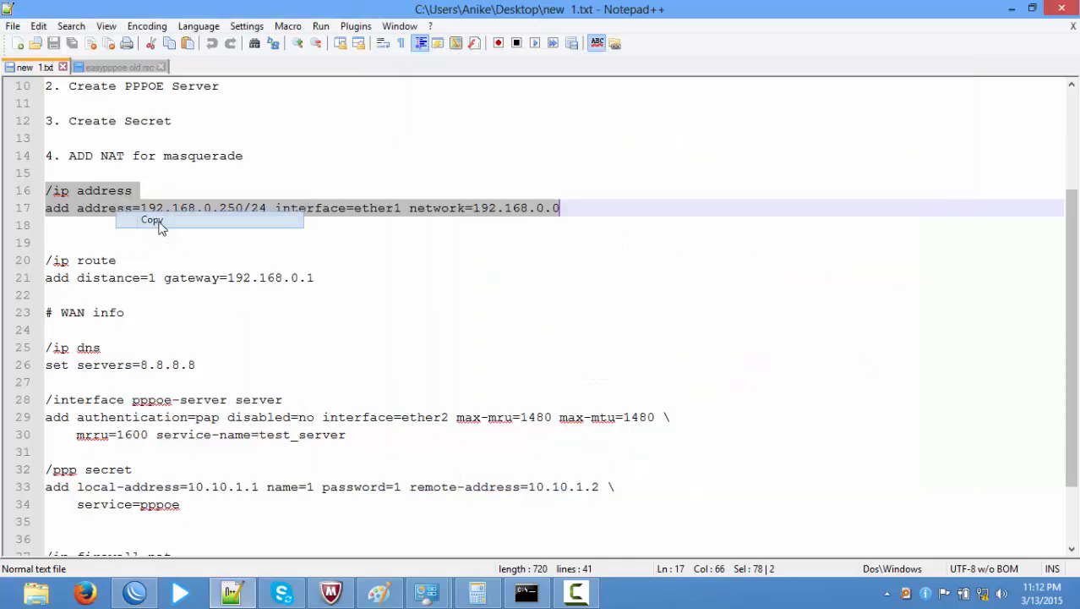
{"action": "left_click", "coordinate": [135, 593]}
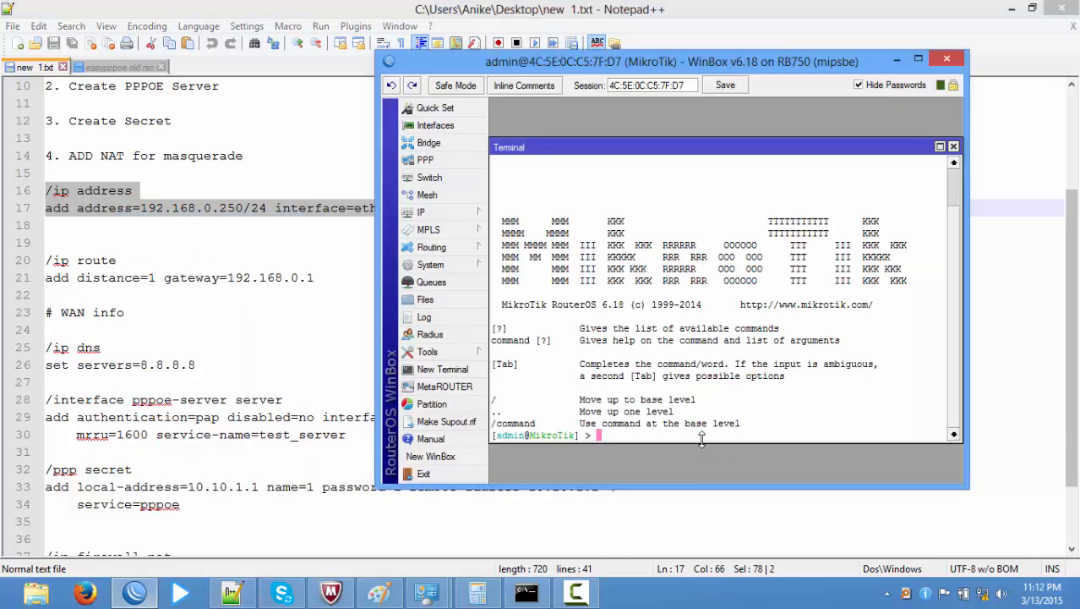
{"action": "right_click", "coordinate": [694, 434]}
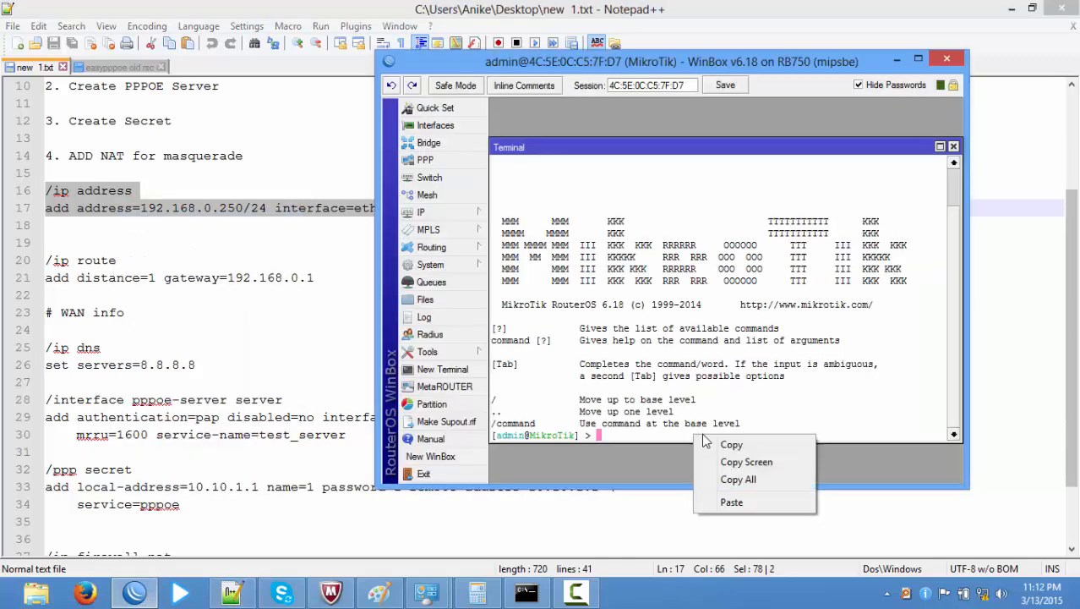
{"action": "left_click", "coordinate": [729, 503]}
Look at the router's IP address list and a blank new address entry, and close both without adding anything
{"action": "left_click", "coordinate": [426, 212]}
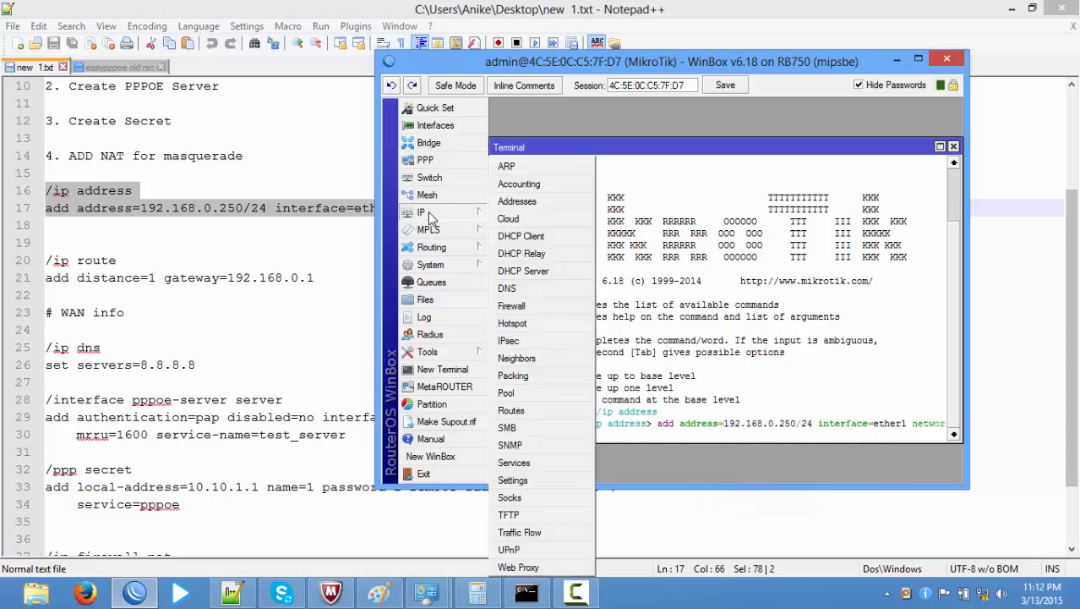
{"action": "left_click", "coordinate": [532, 203]}
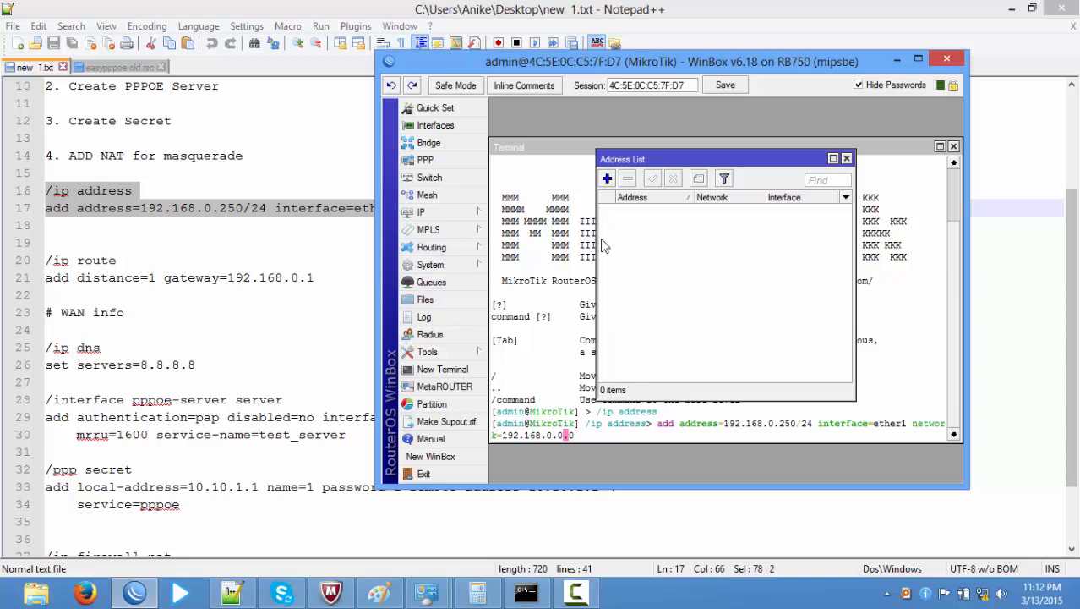
{"action": "left_click", "coordinate": [607, 178]}
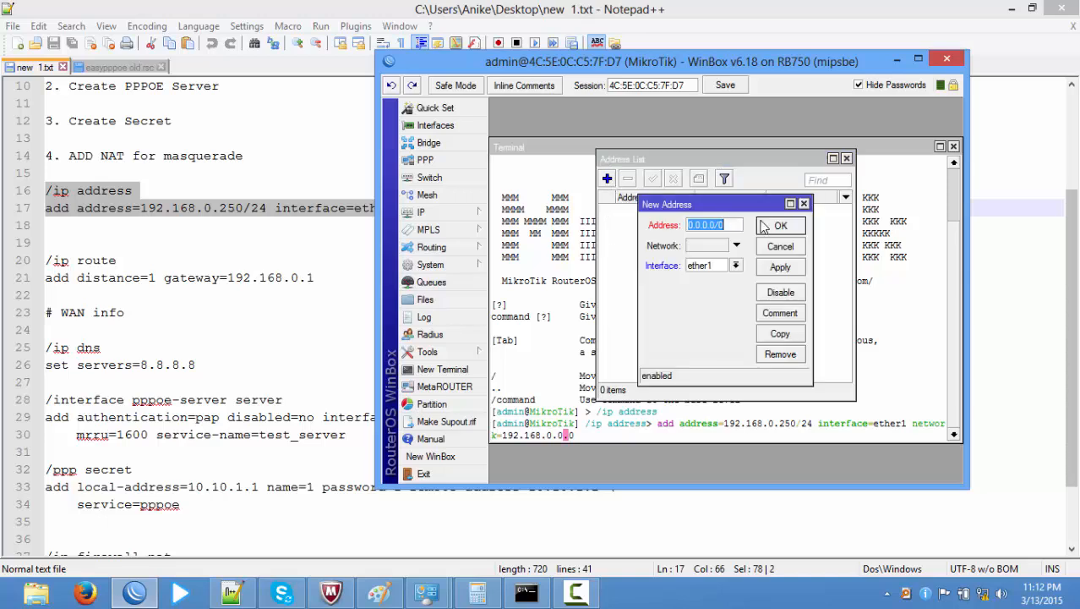
{"action": "left_click", "coordinate": [804, 203]}
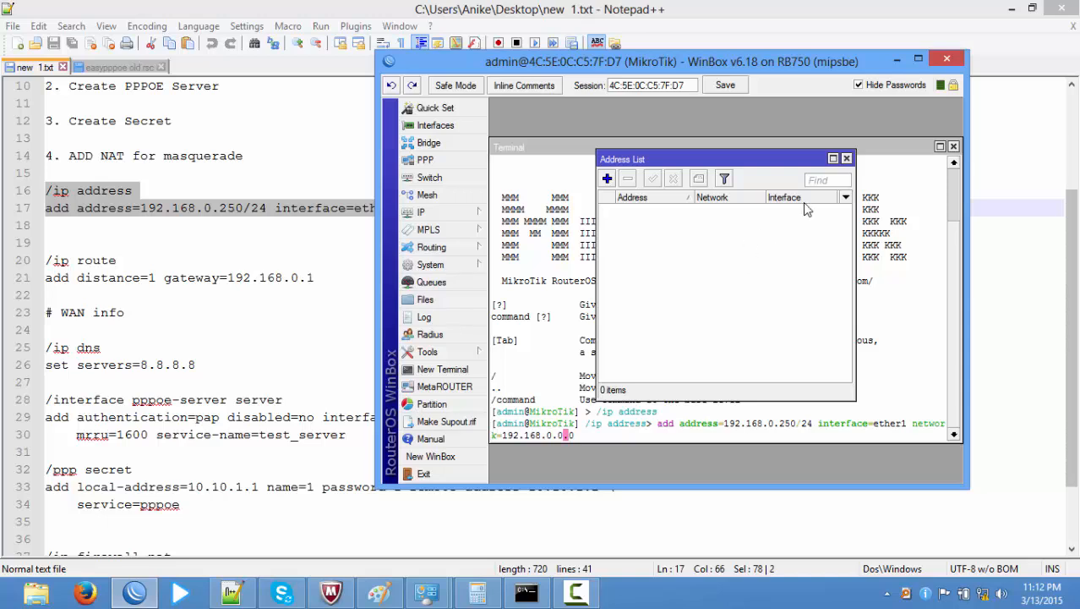
{"action": "left_click", "coordinate": [846, 160]}
Recopy the /ip address lines from Notepad++, run the 192.168.0.250/24 ether1 command in the WinBox terminal and check it in the IP address list
{"action": "left_click", "coordinate": [171, 210]}
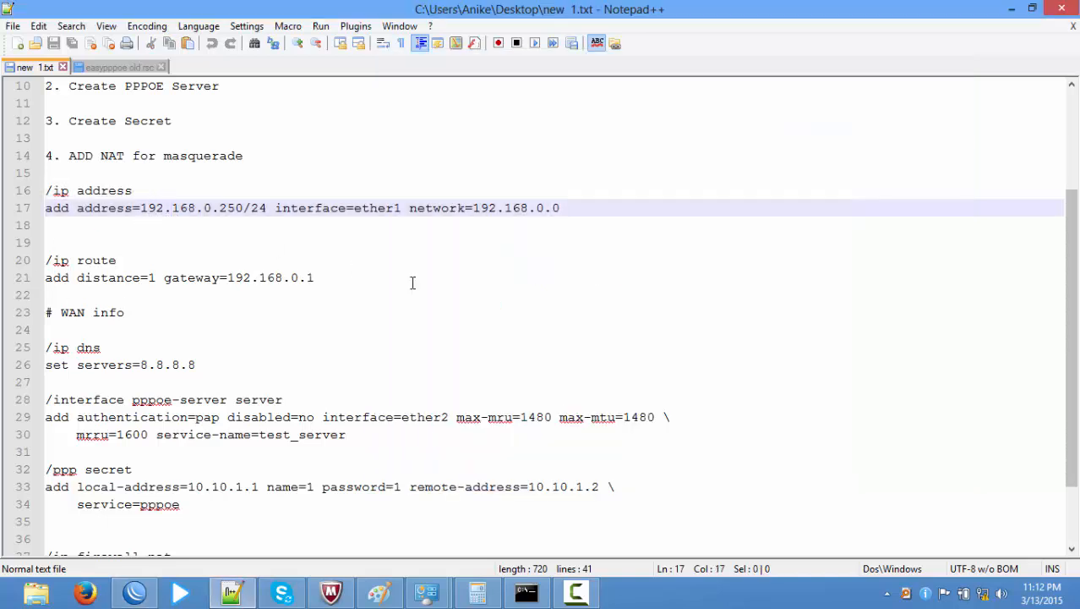
{"action": "left_click_drag", "start_coordinate": [71, 235], "coordinate": [44, 191]}
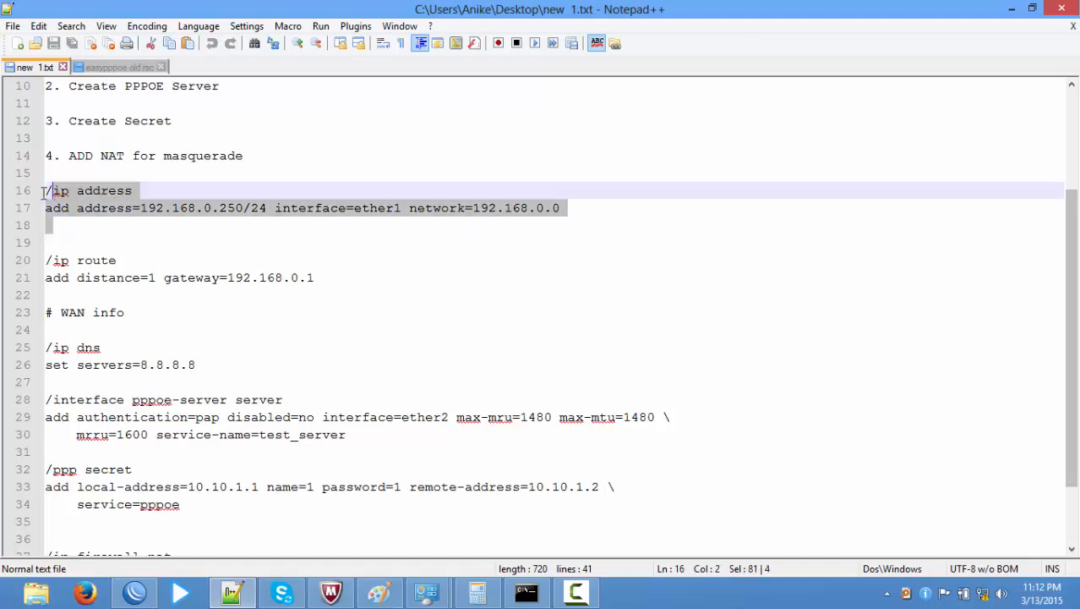
{"action": "right_click", "coordinate": [82, 196]}
{"action": "left_click", "coordinate": [119, 219]}
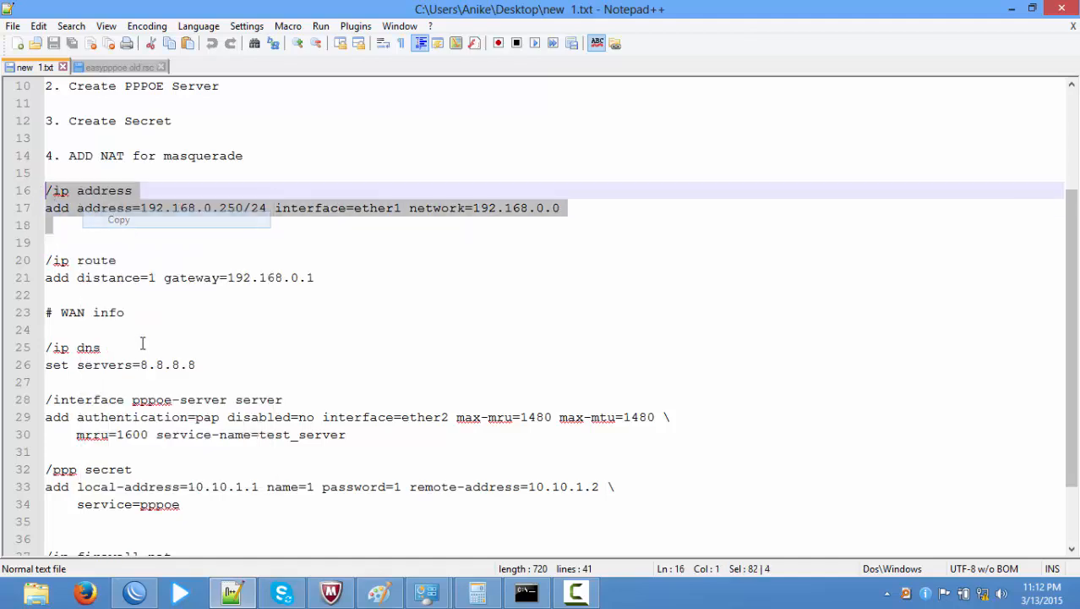
{"action": "left_click", "coordinate": [134, 592]}
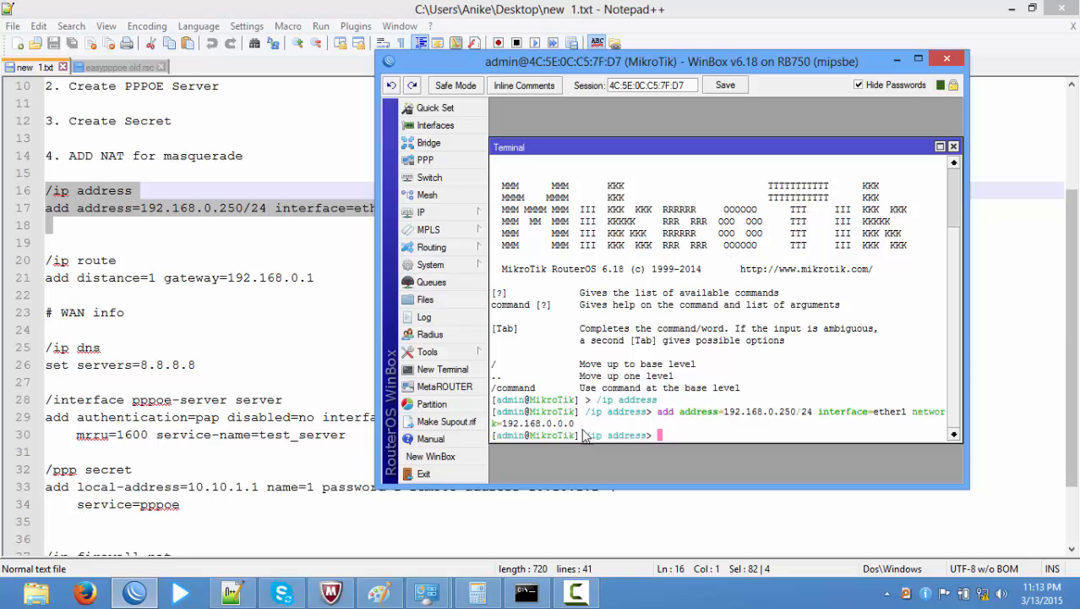
{"action": "left_click", "coordinate": [453, 213]}
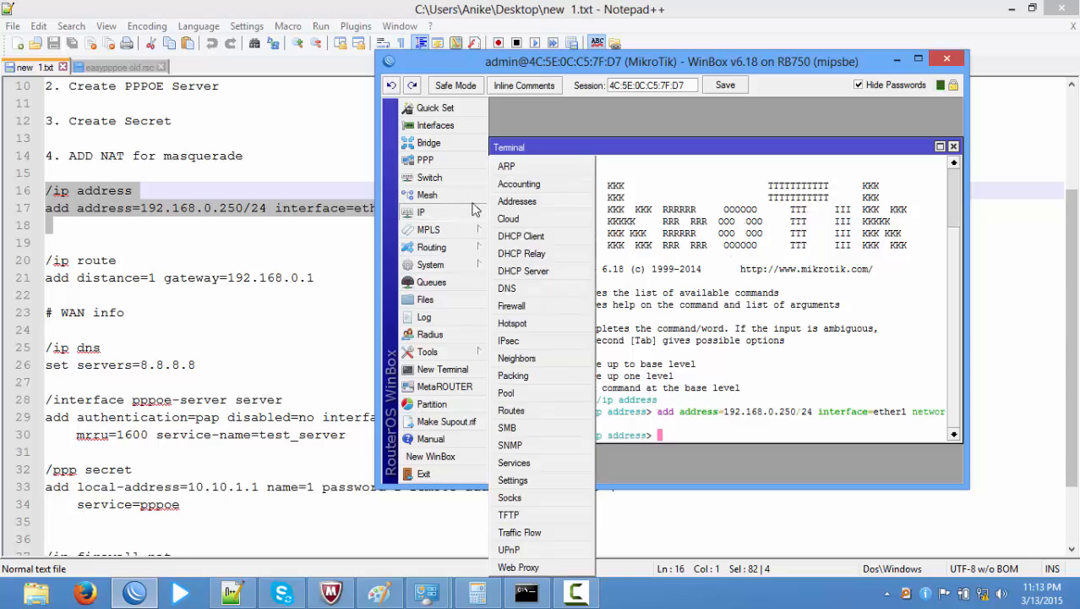
{"action": "left_click", "coordinate": [525, 202]}
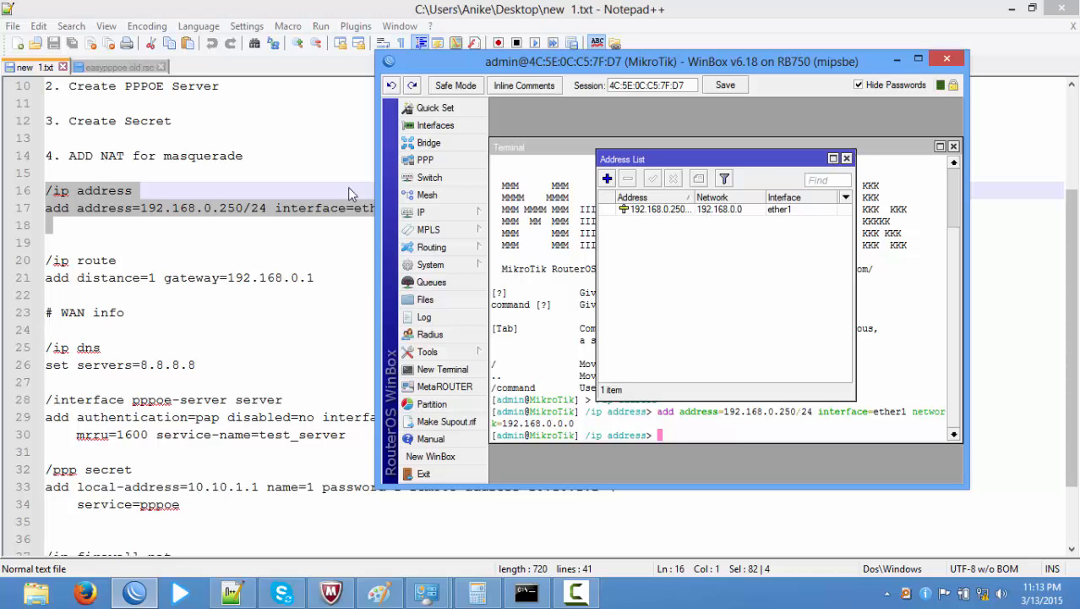
Copy the /ip route commands from Notepad++ and paste them into the WinBox terminal, with distance 1 and gateway 192.168.0.1
{"action": "left_click", "coordinate": [329, 278]}
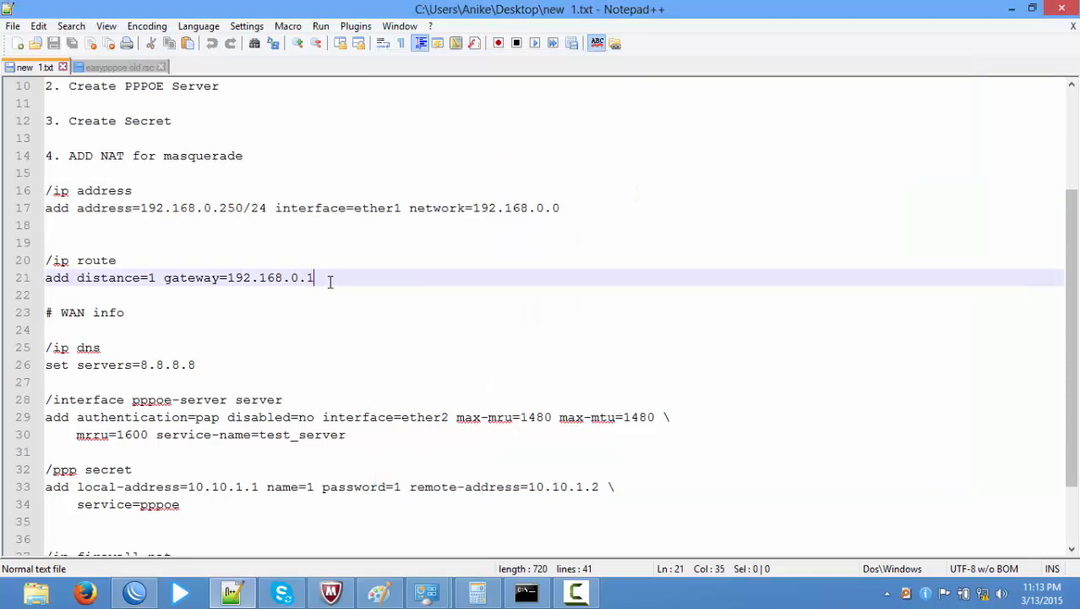
{"action": "left_click_drag", "start_coordinate": [328, 278], "coordinate": [22, 264]}
{"action": "right_click", "coordinate": [95, 258]}
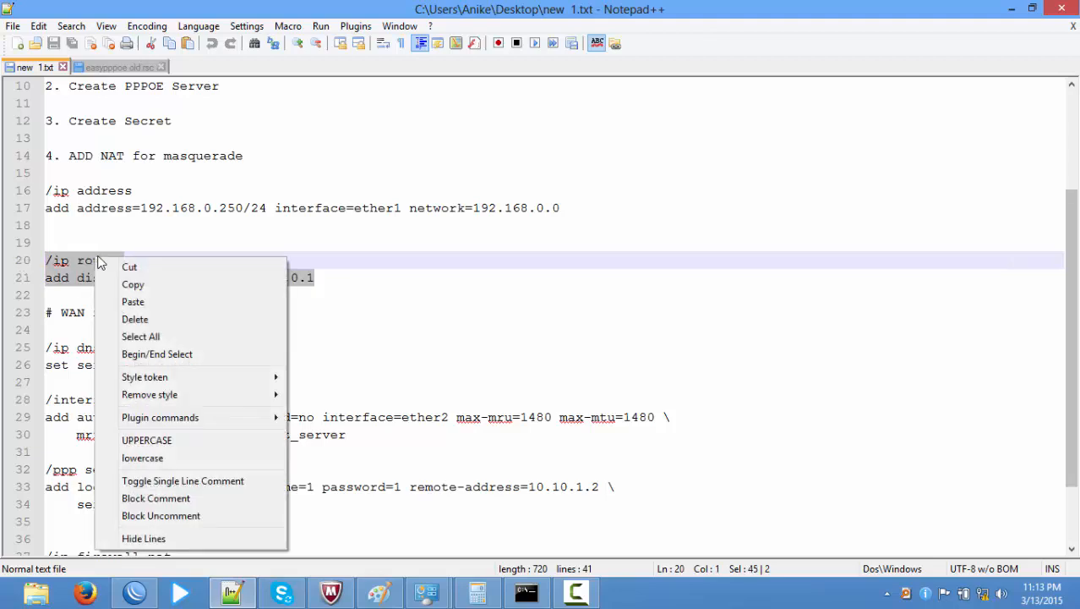
{"action": "left_click", "coordinate": [125, 282]}
{"action": "left_click", "coordinate": [135, 591]}
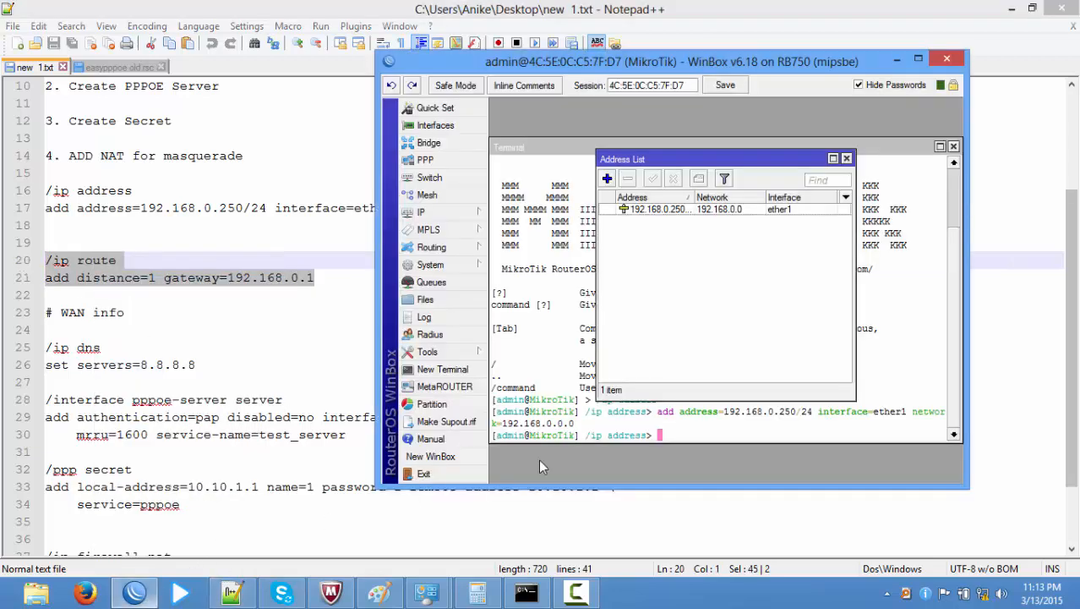
{"action": "right_click", "coordinate": [676, 428]}
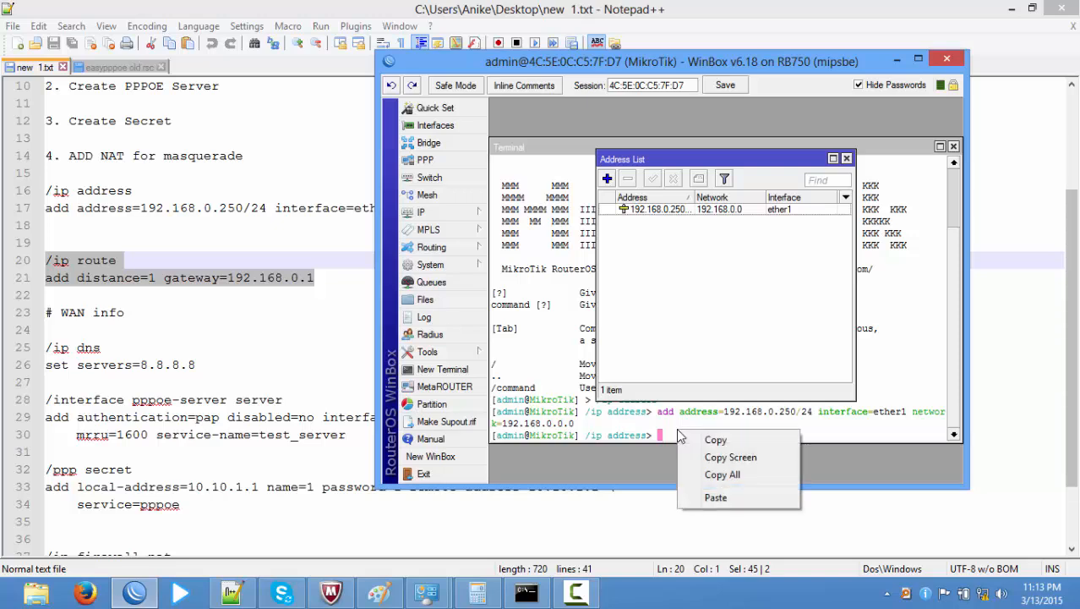
{"action": "left_click", "coordinate": [715, 498]}
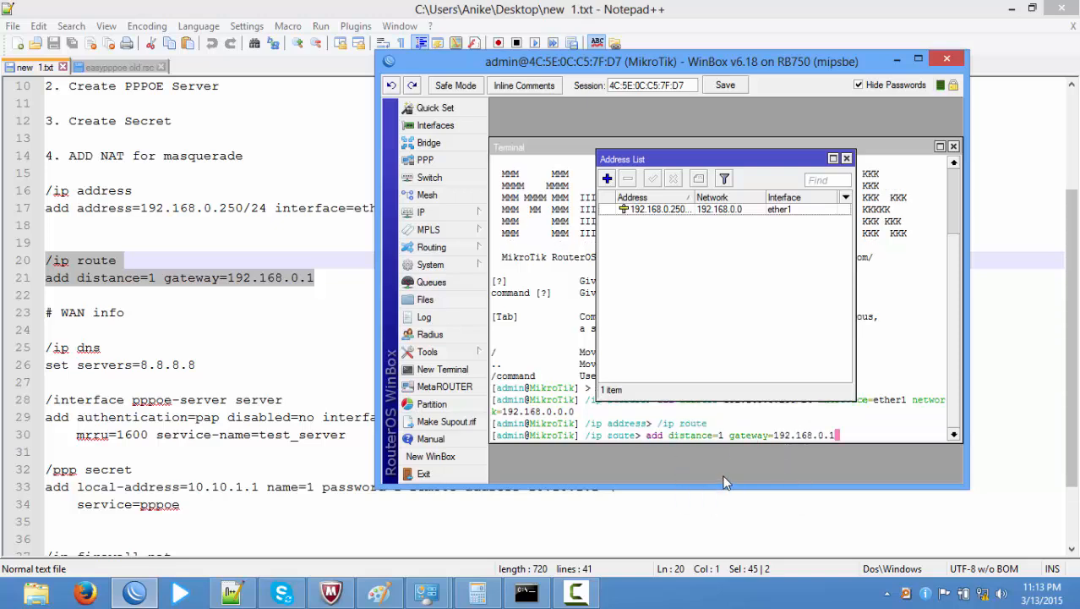
Close the address windows and run the pasted default route command in the terminal
{"action": "key", "text": "Return"}
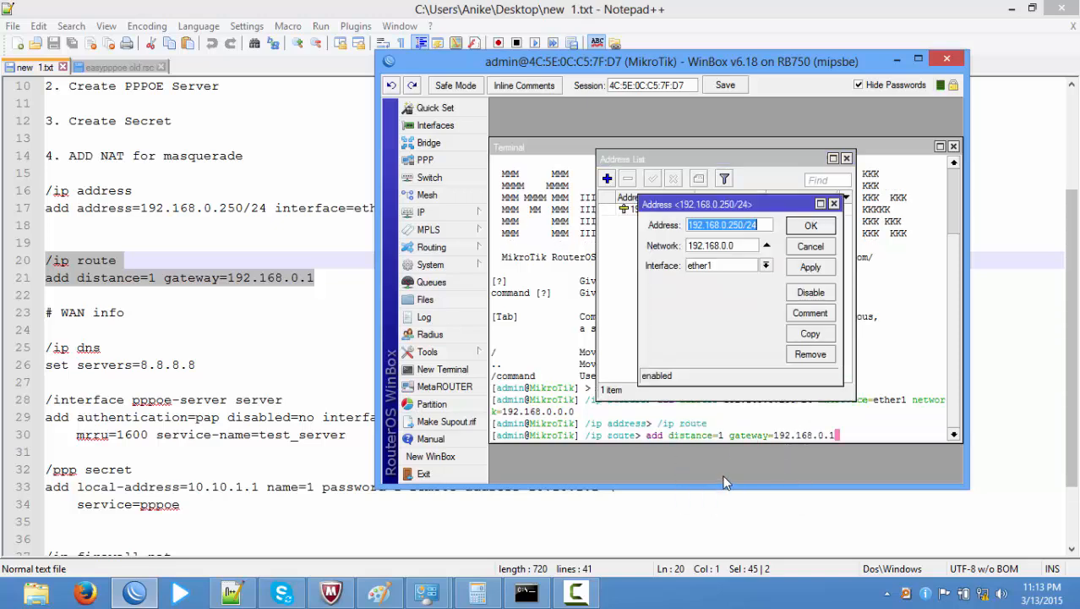
{"action": "left_click", "coordinate": [833, 204]}
{"action": "left_click", "coordinate": [896, 434]}
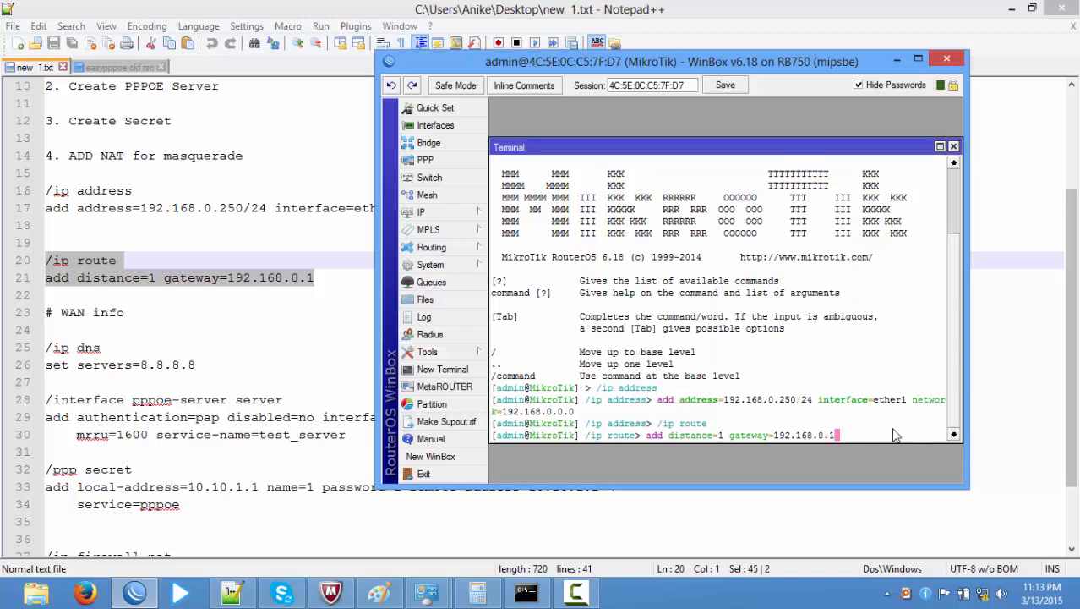
{"action": "key", "text": "Return"}
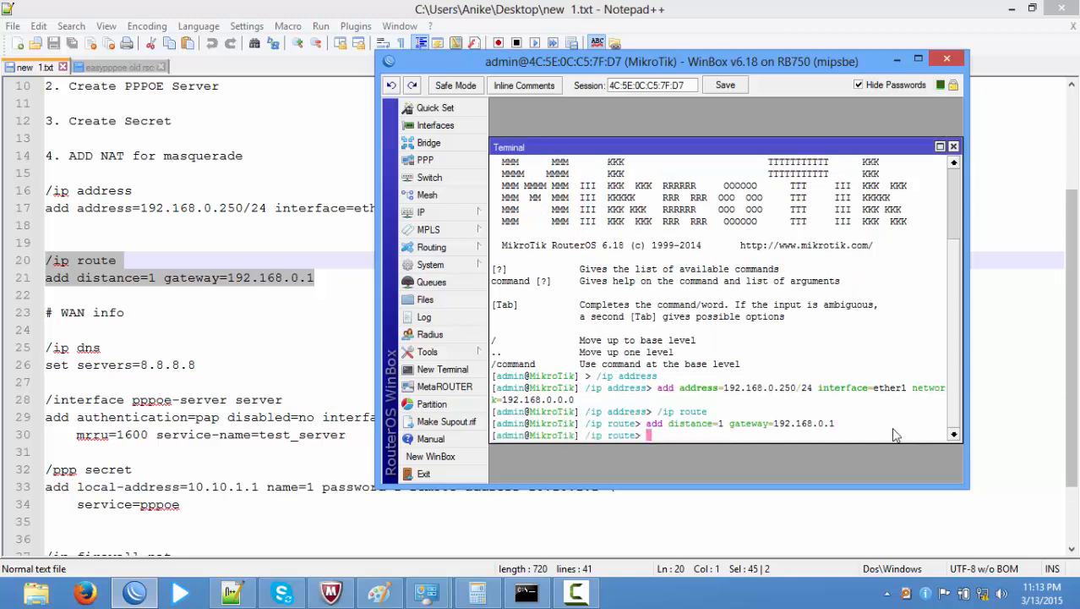
Check the new default route in the router's IP route list and close the list
{"action": "left_click", "coordinate": [451, 214]}
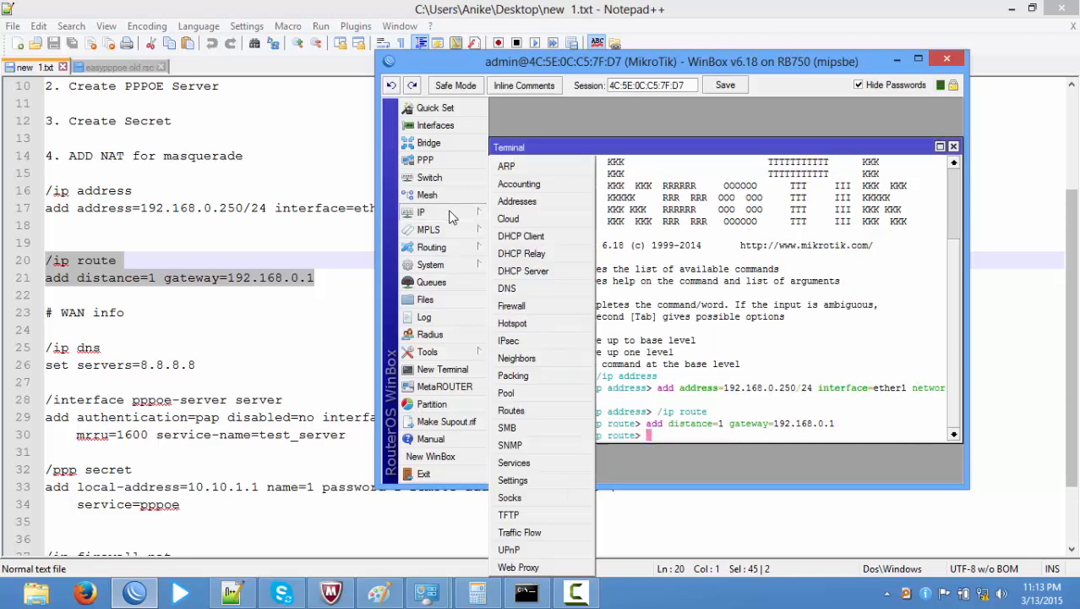
{"action": "left_click", "coordinate": [524, 411]}
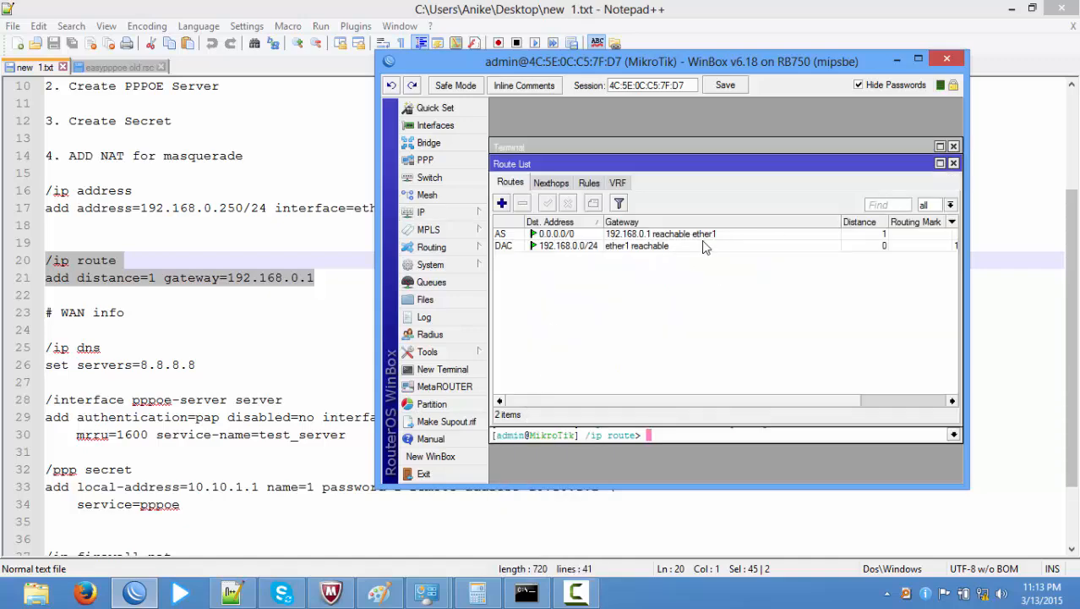
{"action": "left_click", "coordinate": [954, 163]}
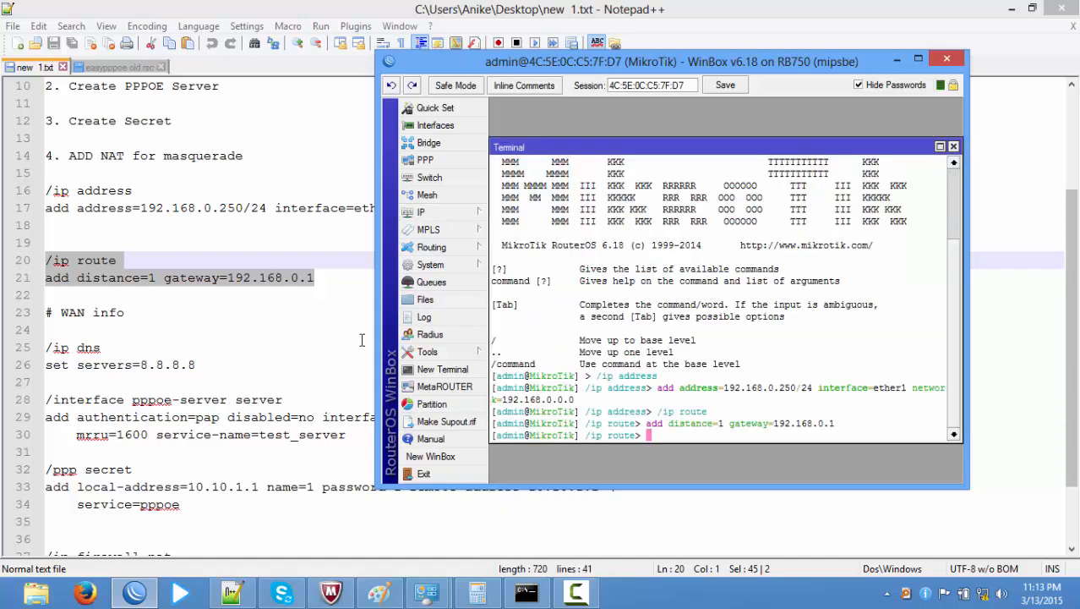
Copy the /ip dns lines from Notepad++ and run them in the WinBox terminal to set the DNS server to 8.8.8.8
{"action": "left_click", "coordinate": [125, 314]}
{"action": "scroll", "coordinate": [167, 313], "scroll_direction": "down", "scroll_amount": 2}
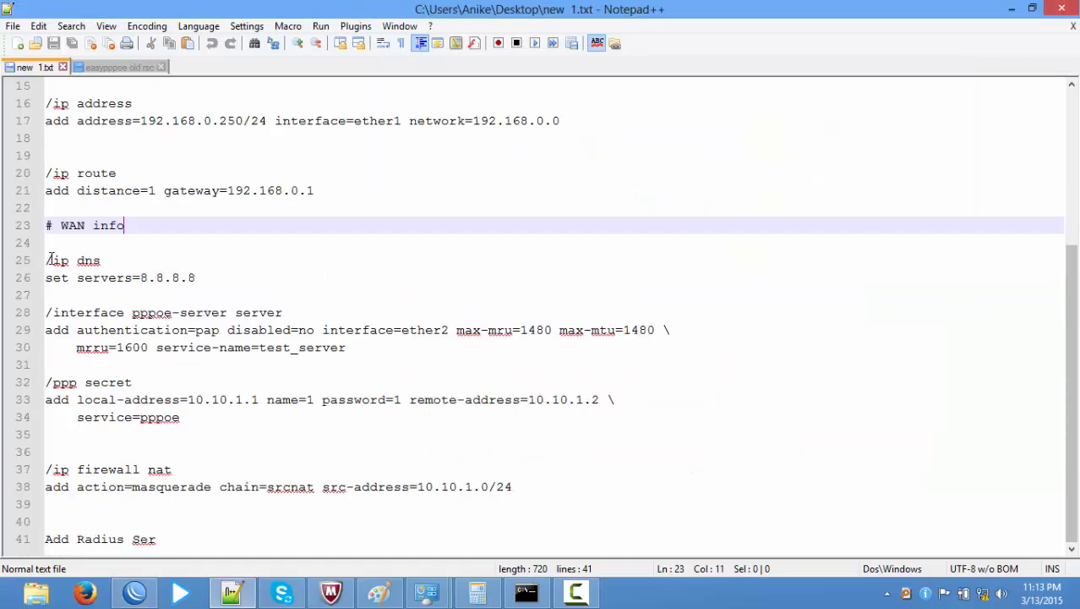
{"action": "left_click_drag", "start_coordinate": [48, 260], "coordinate": [53, 296]}
{"action": "right_click", "coordinate": [80, 273]}
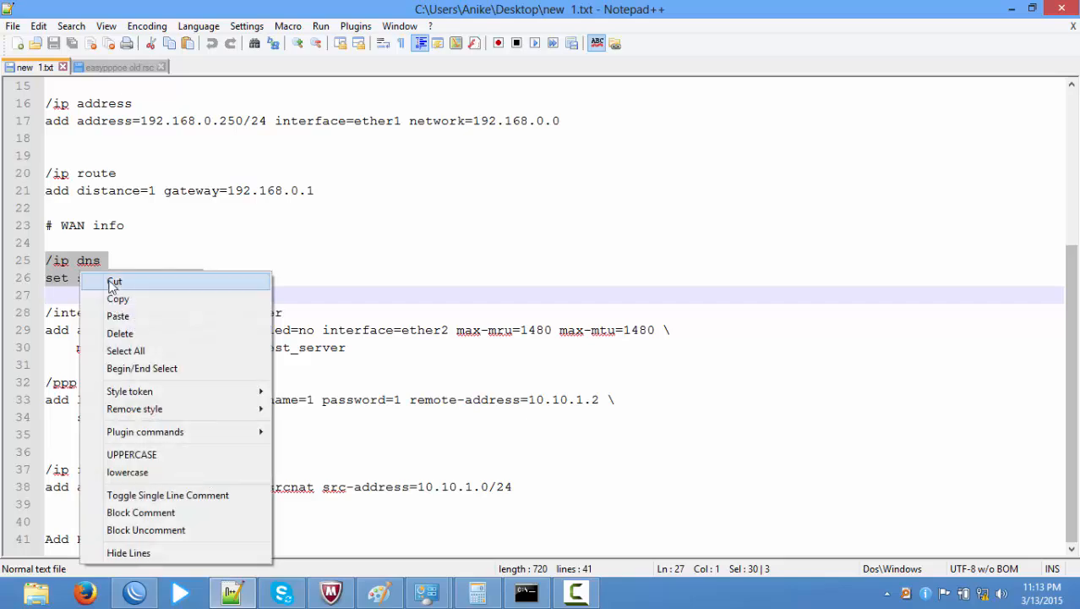
{"action": "left_click", "coordinate": [117, 298]}
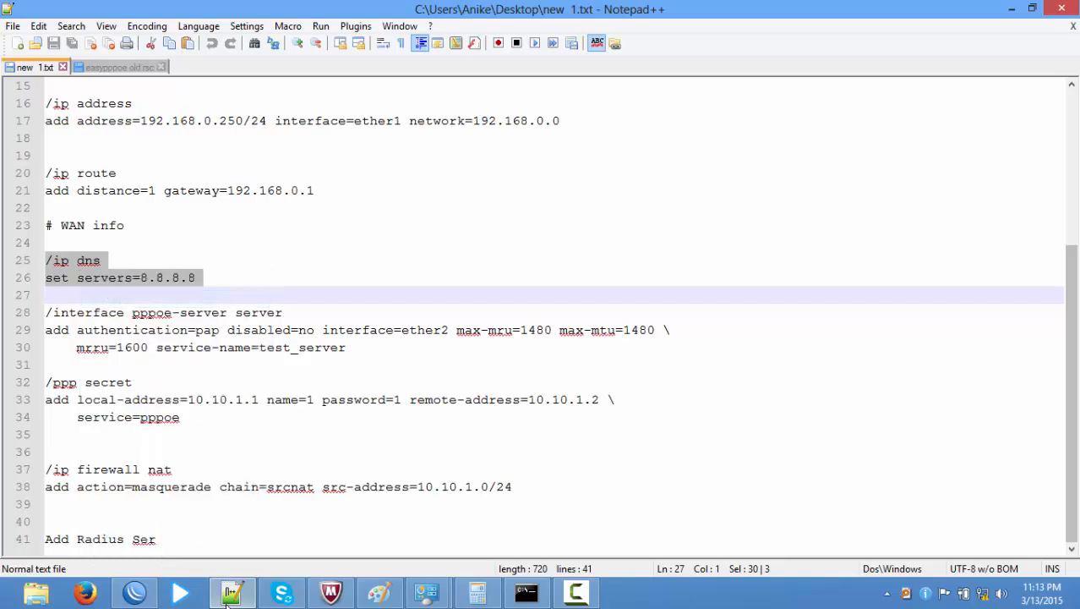
{"action": "left_click", "coordinate": [149, 596]}
{"action": "right_click", "coordinate": [688, 437]}
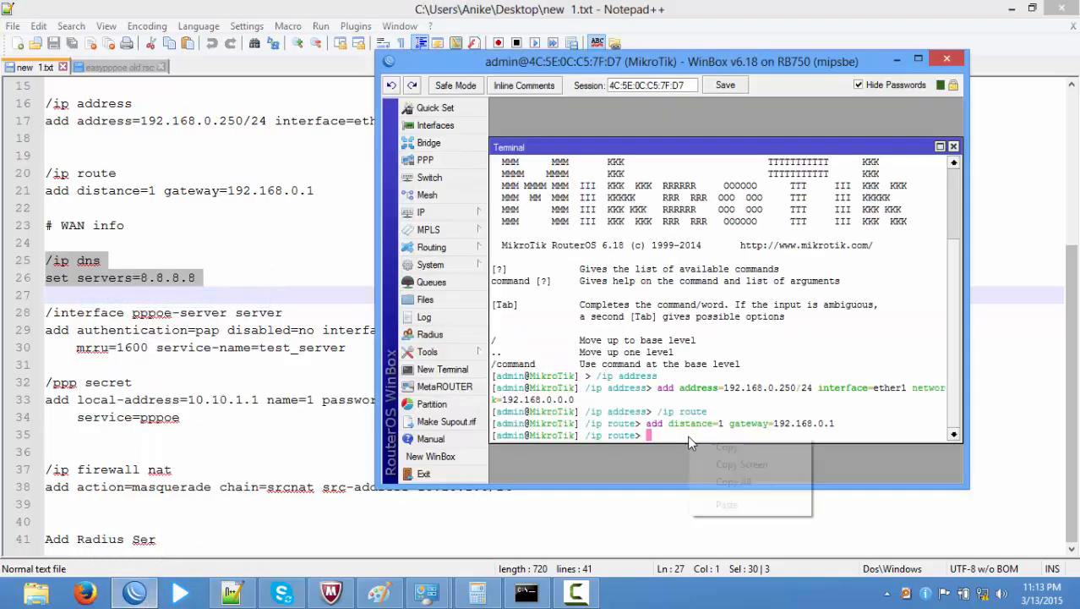
{"action": "left_click", "coordinate": [728, 506]}
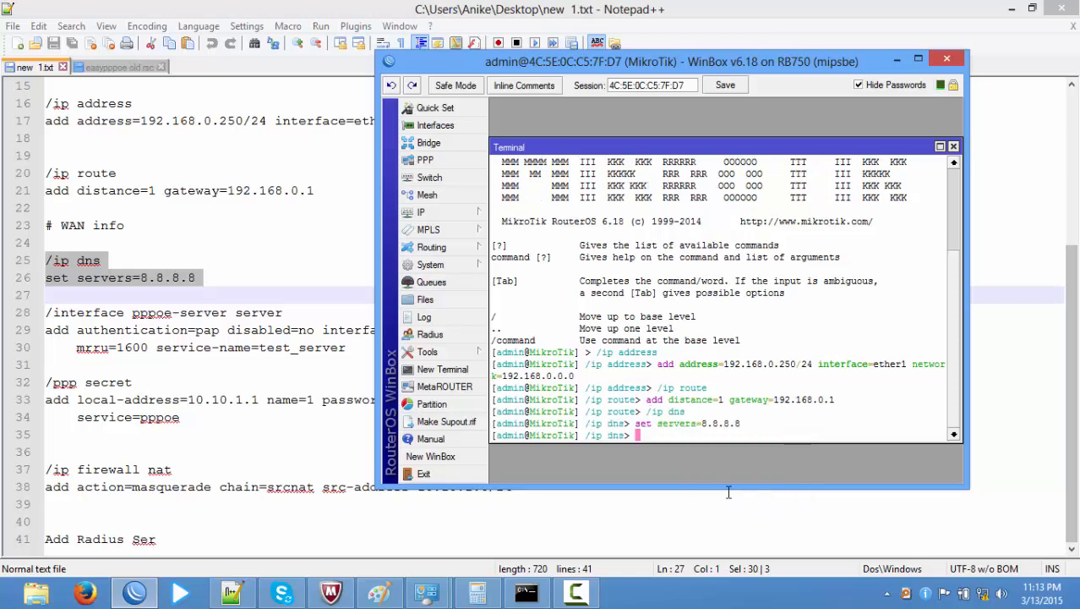
Check and close the router's DNS settings, and run set server=8.8.4.4 at the terminal's /ip dns prompt
{"action": "left_click", "coordinate": [423, 212]}
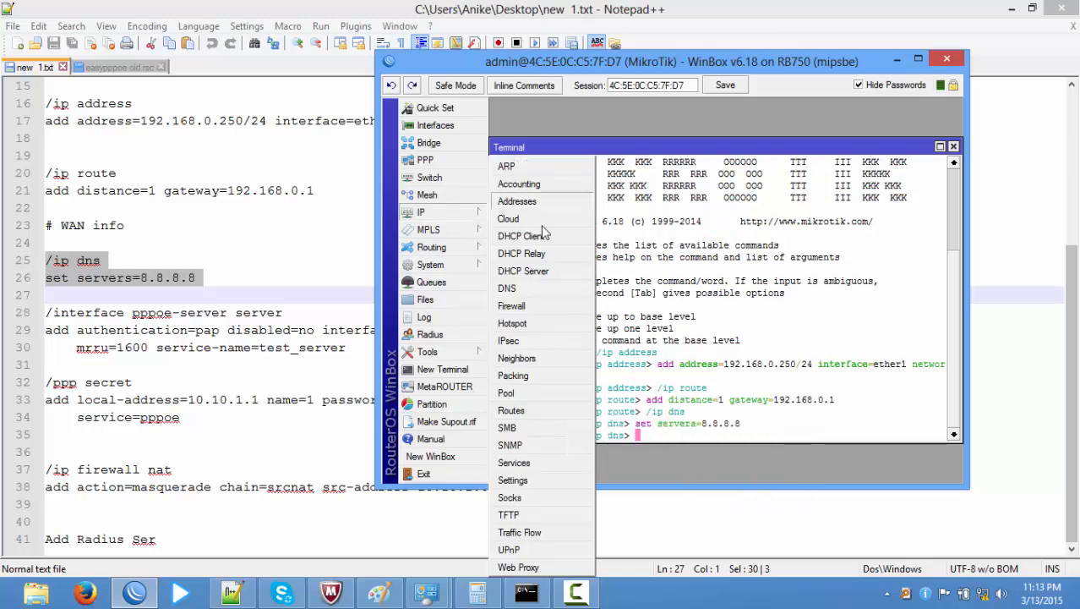
{"action": "left_click", "coordinate": [548, 288]}
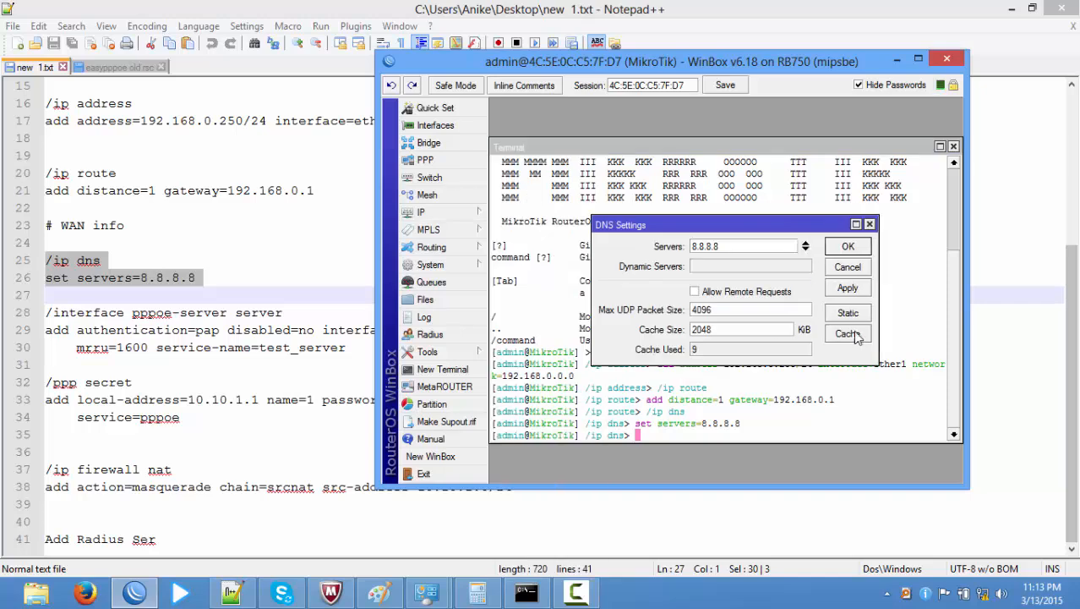
{"action": "left_click", "coordinate": [869, 225]}
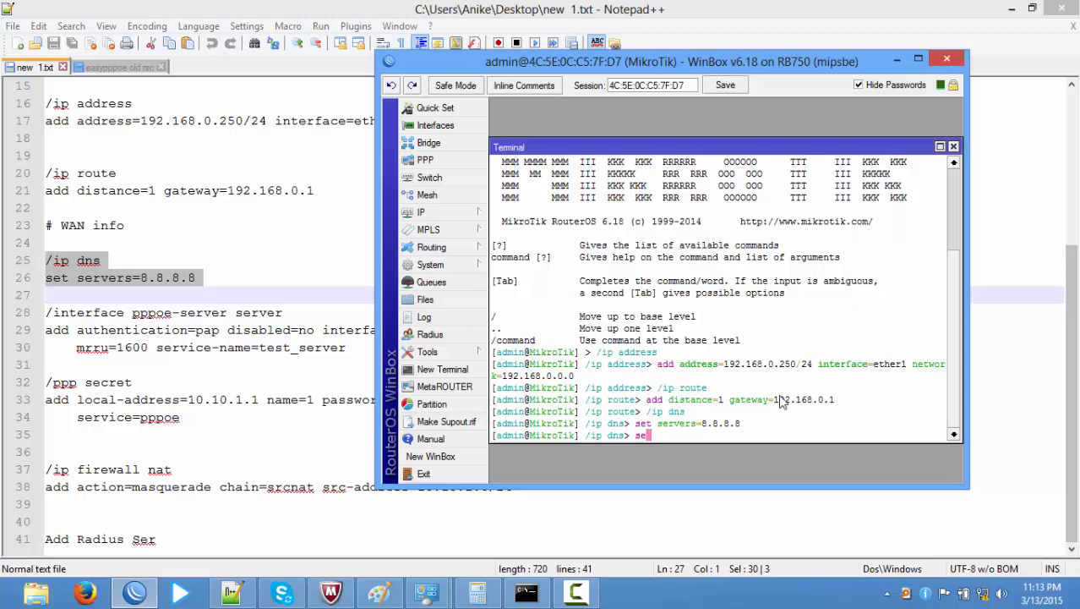
{"action": "type", "text": "server=8.8.4.4"}
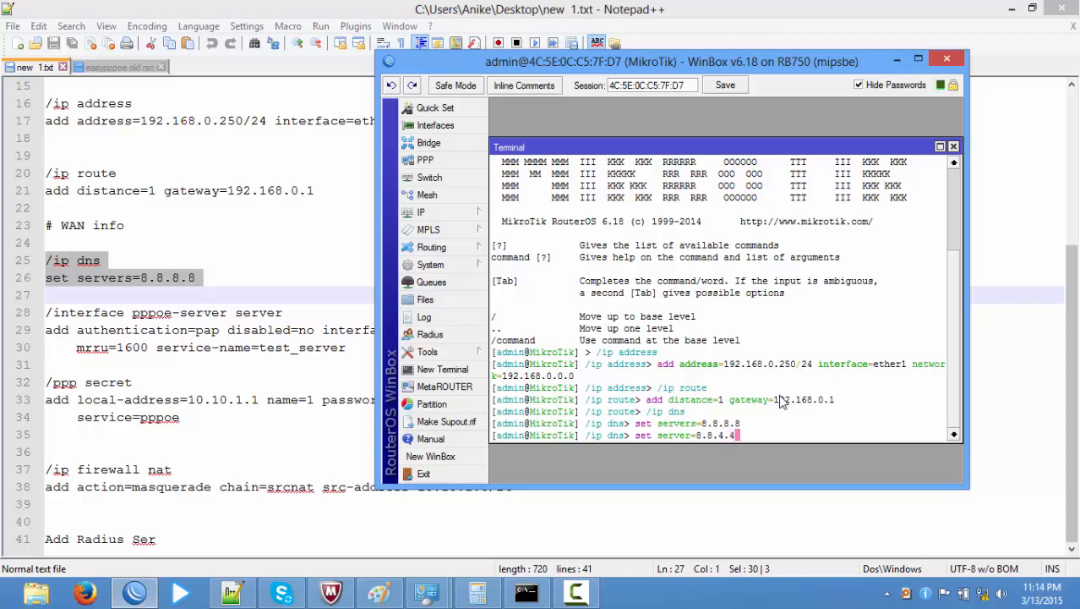
{"action": "key", "text": "Return"}
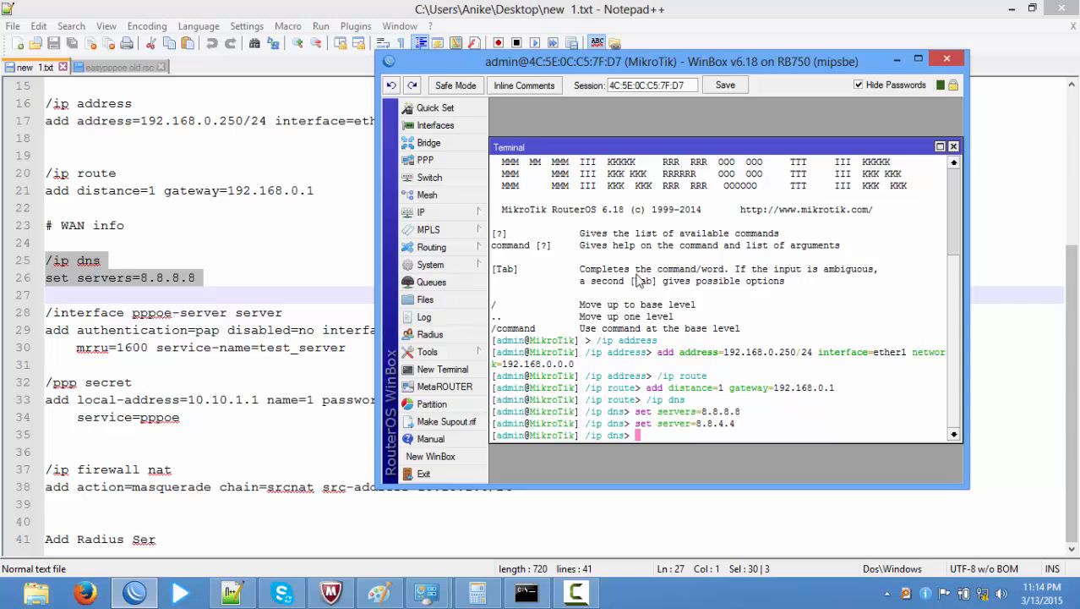
Copy the /interface pppoe-server server lines from Notepad++ and run them in the WinBox terminal, adding test_server on ether2 with pap, MTU/MRU 1480 and MRRU 1600
{"action": "left_click", "coordinate": [76, 297]}
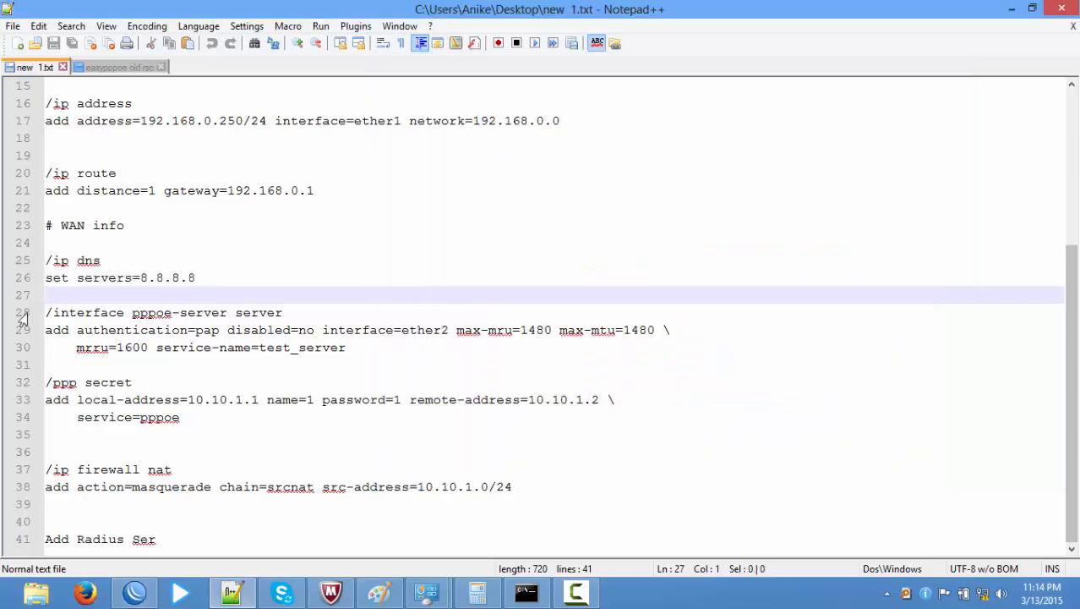
{"action": "left_click_drag", "start_coordinate": [48, 303], "coordinate": [49, 369]}
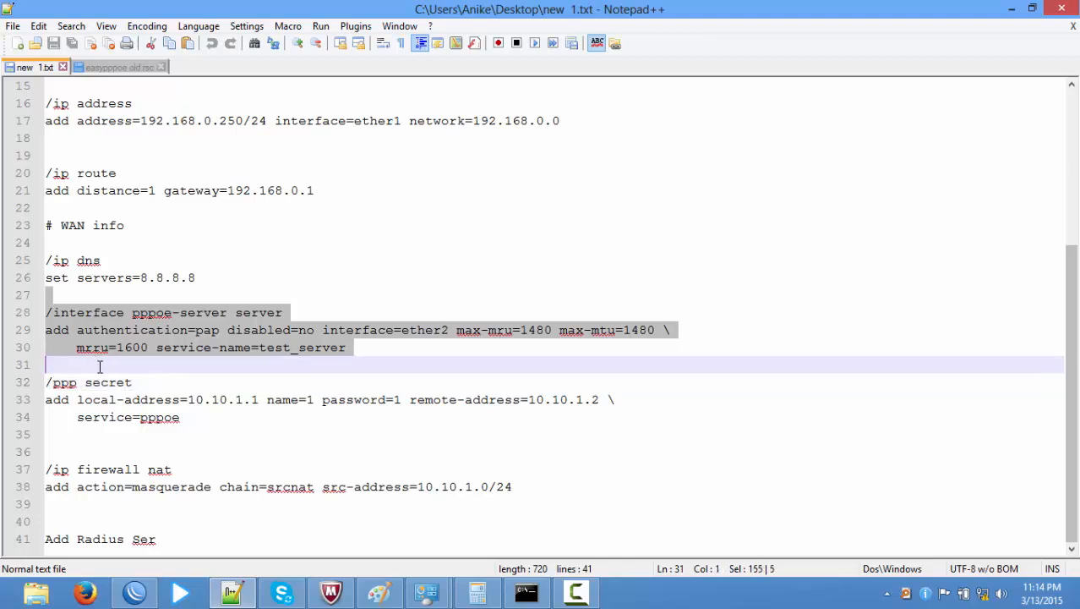
{"action": "left_click_drag", "start_coordinate": [56, 374], "coordinate": [50, 368]}
{"action": "right_click", "coordinate": [224, 333]}
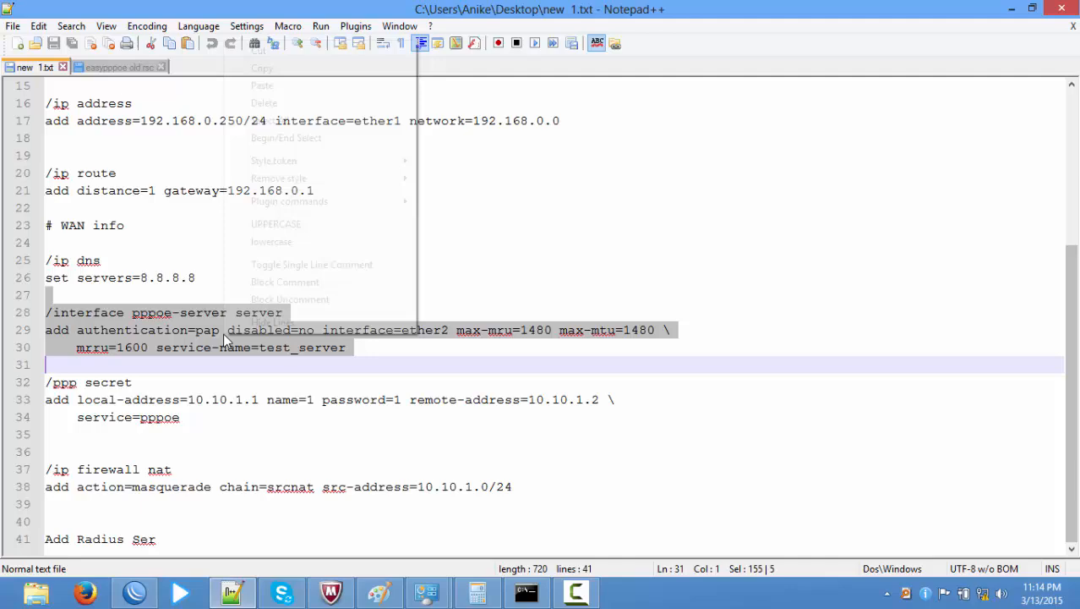
{"action": "left_click", "coordinate": [286, 71]}
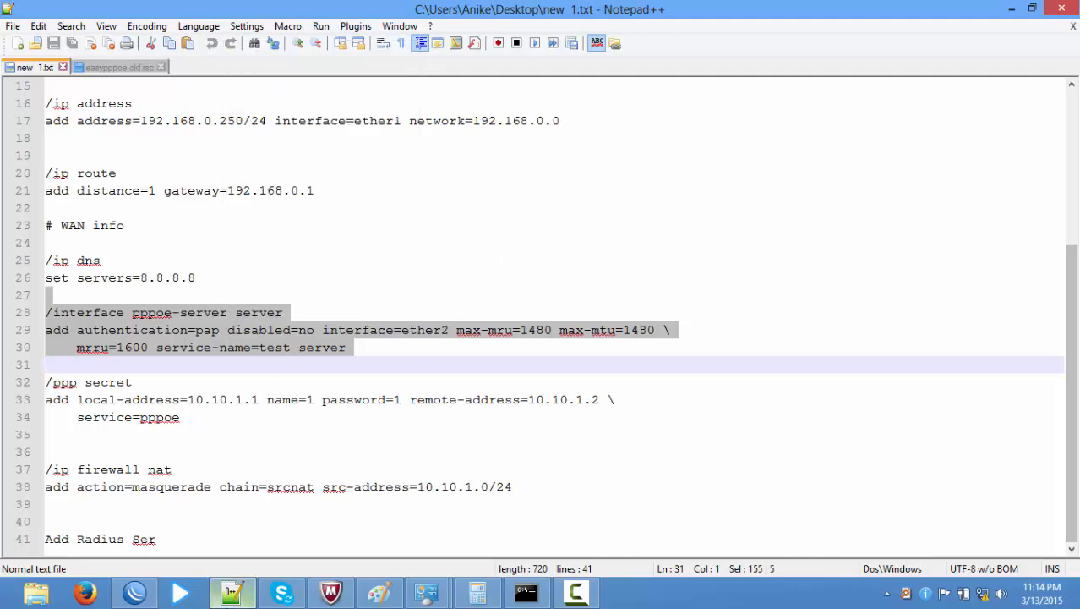
{"action": "left_click", "coordinate": [230, 595]}
{"action": "left_click", "coordinate": [229, 597]}
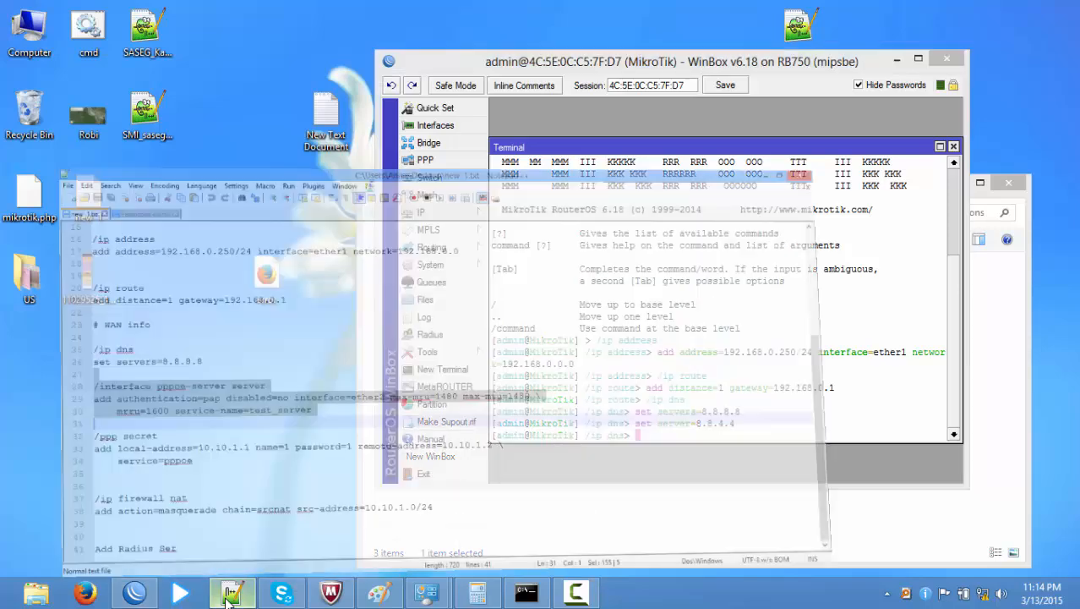
{"action": "left_click", "coordinate": [155, 593]}
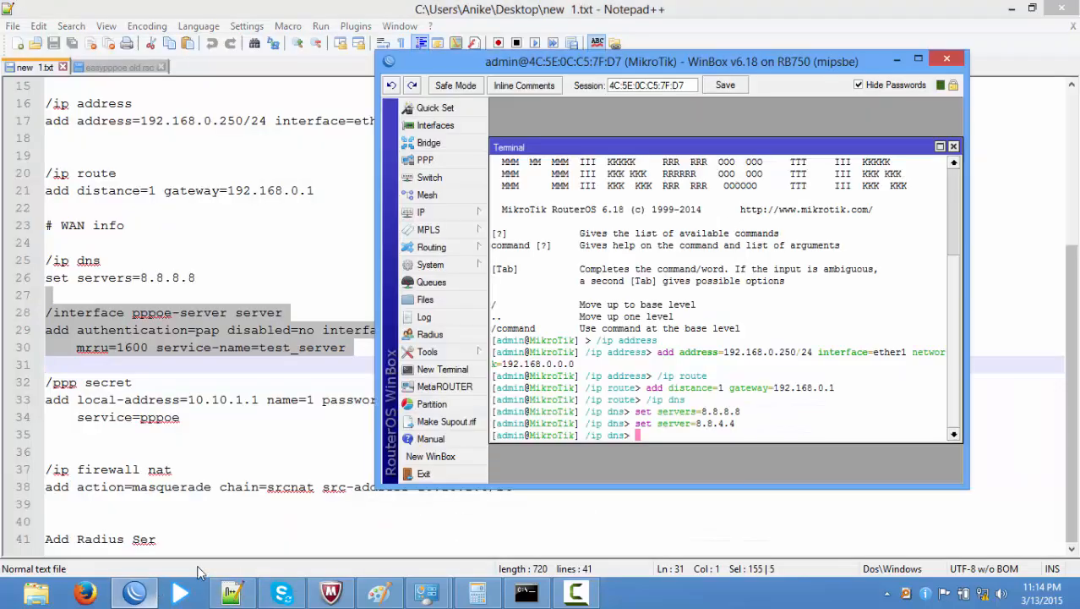
{"action": "right_click", "coordinate": [689, 433]}
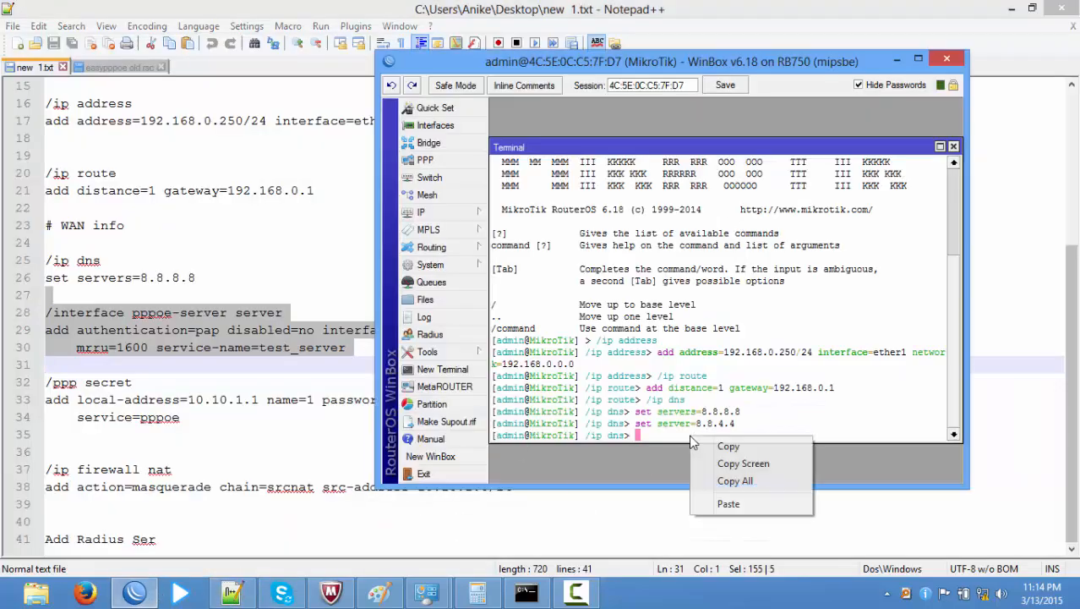
{"action": "left_click", "coordinate": [725, 500]}
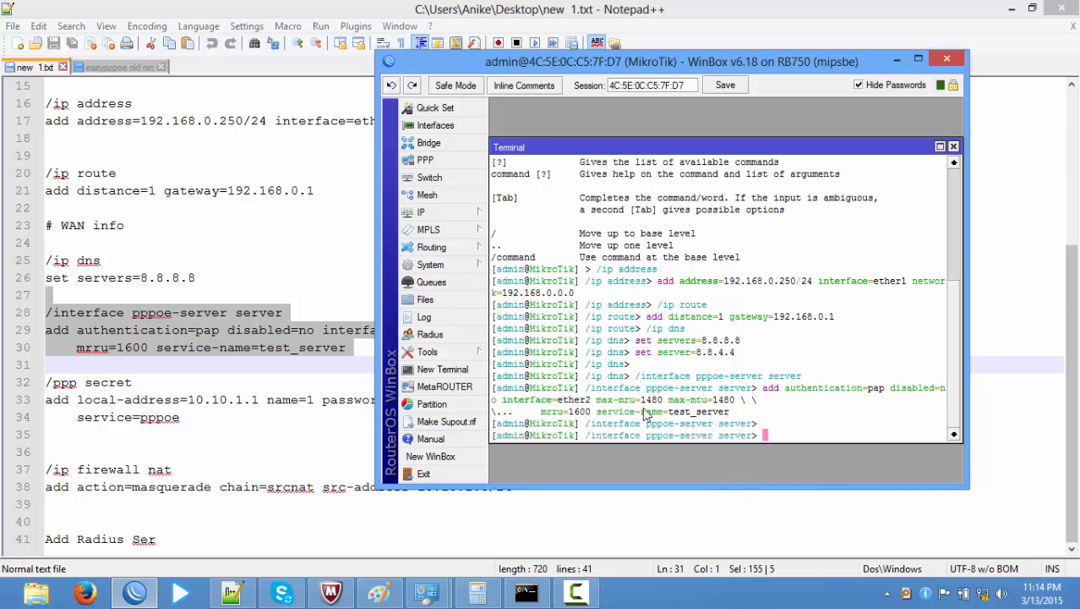
Check the new test_server entry in the router's list of PPPoE servers
{"action": "left_click", "coordinate": [451, 161]}
{"action": "left_click", "coordinate": [568, 185]}
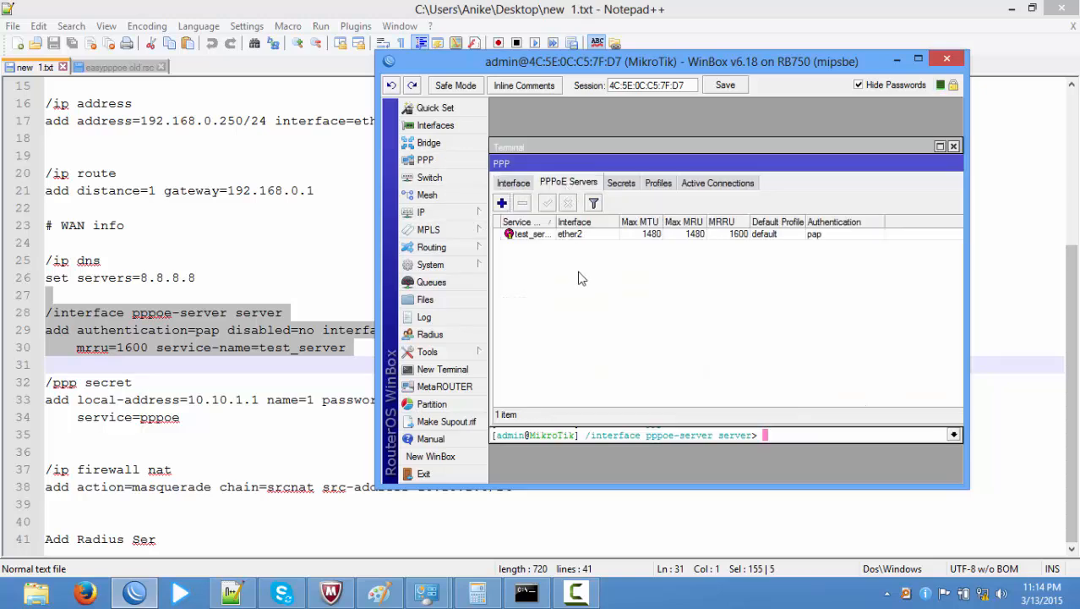
{"action": "left_click", "coordinate": [617, 233]}
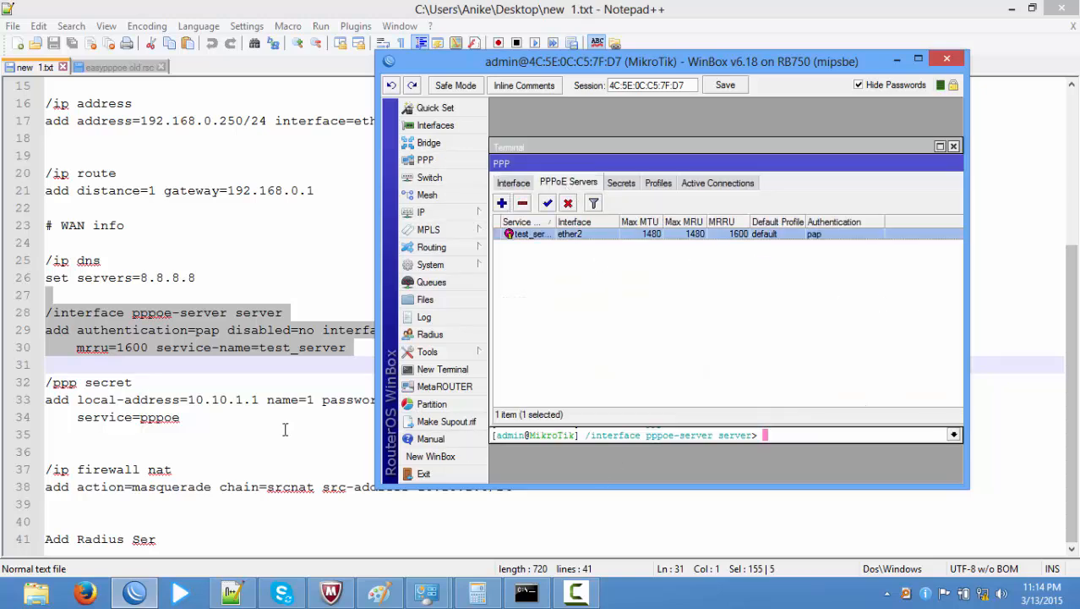
Run Notepad++'s /ppp secret lines in the WinBox terminal, with account password, local address 10.10.1.1, remote address 10.10.1.2 and service pppoe, and check the secrets list
{"action": "key", "text": "alt+Tab"}
{"action": "left_click", "coordinate": [190, 374]}
{"action": "left_click_drag", "start_coordinate": [190, 365], "coordinate": [184, 435]}
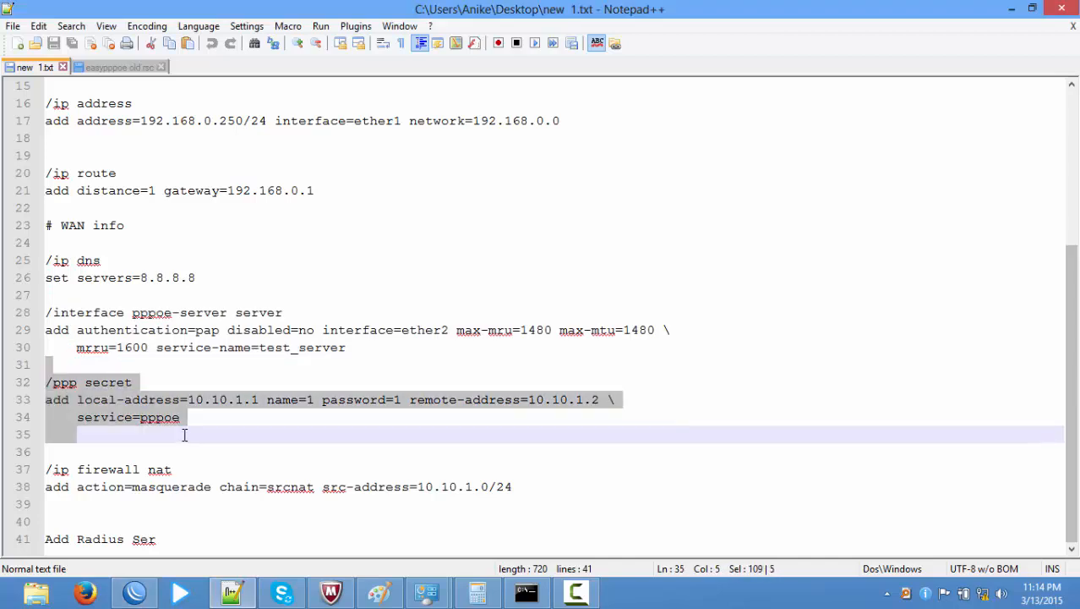
{"action": "right_click", "coordinate": [108, 409]}
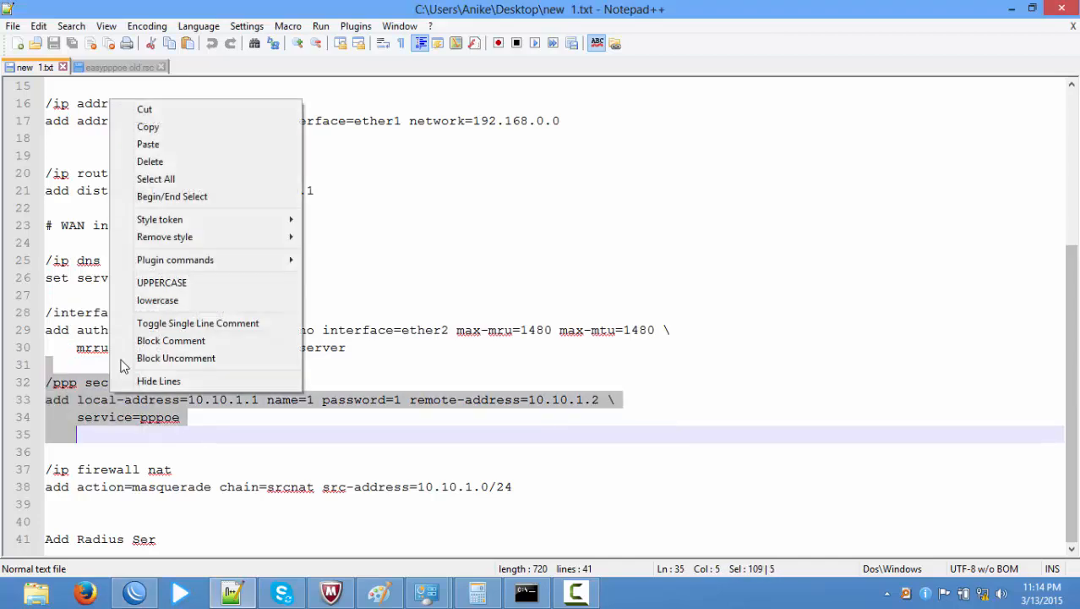
{"action": "left_click", "coordinate": [179, 127]}
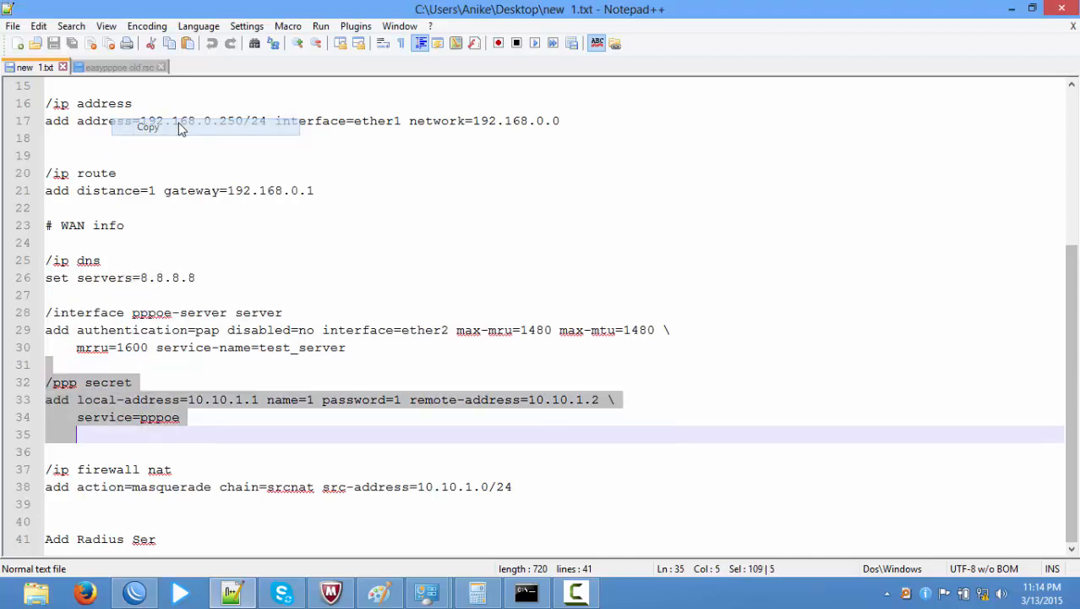
{"action": "left_click", "coordinate": [135, 592]}
{"action": "left_click", "coordinate": [825, 433]}
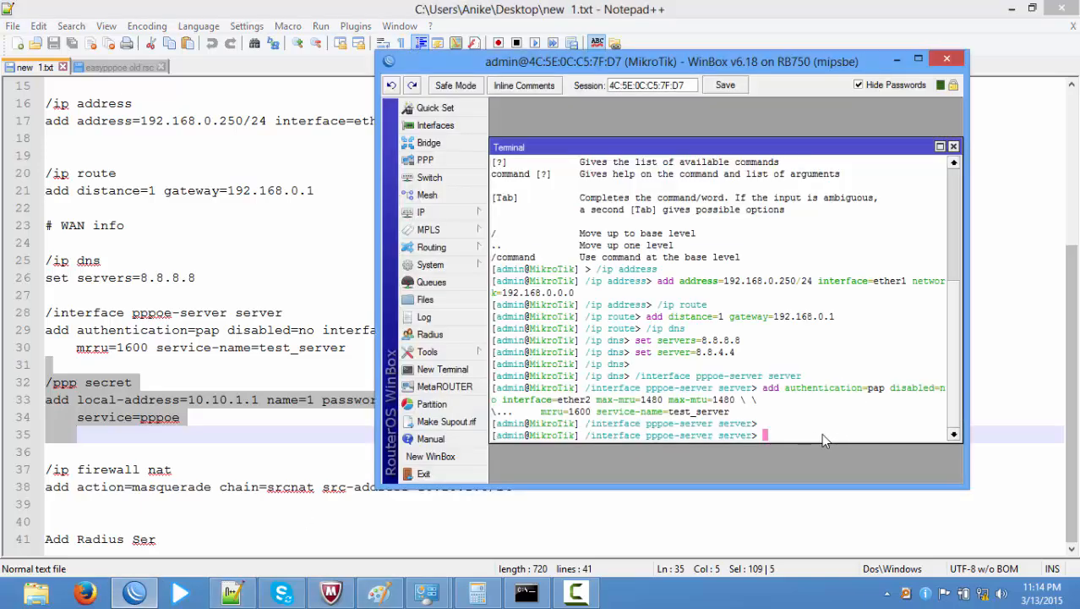
{"action": "right_click", "coordinate": [808, 433]}
{"action": "left_click", "coordinate": [847, 502]}
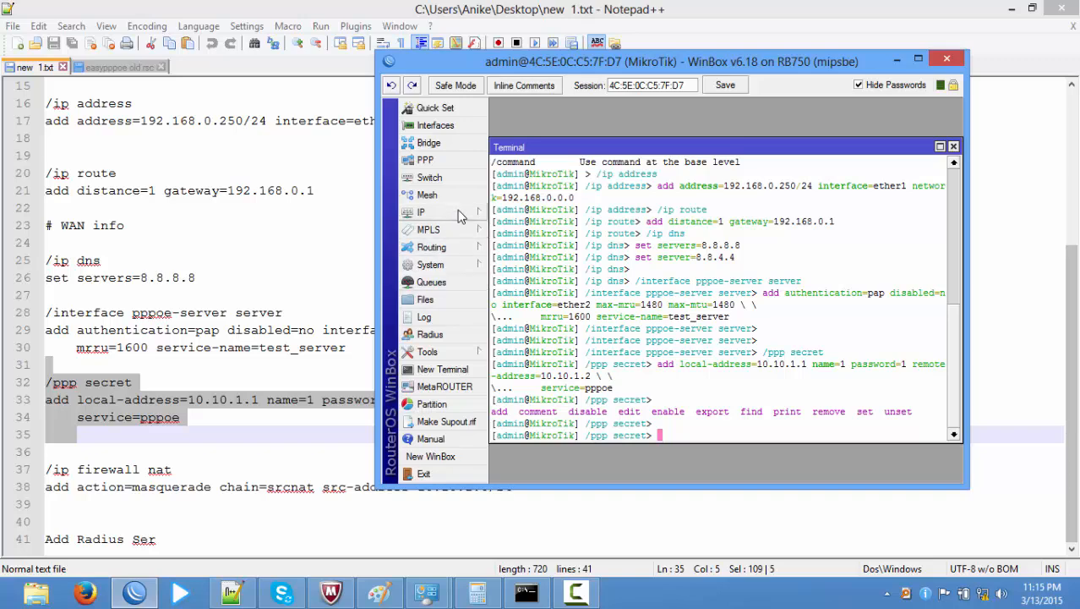
{"action": "left_click", "coordinate": [425, 160]}
{"action": "left_click", "coordinate": [621, 182]}
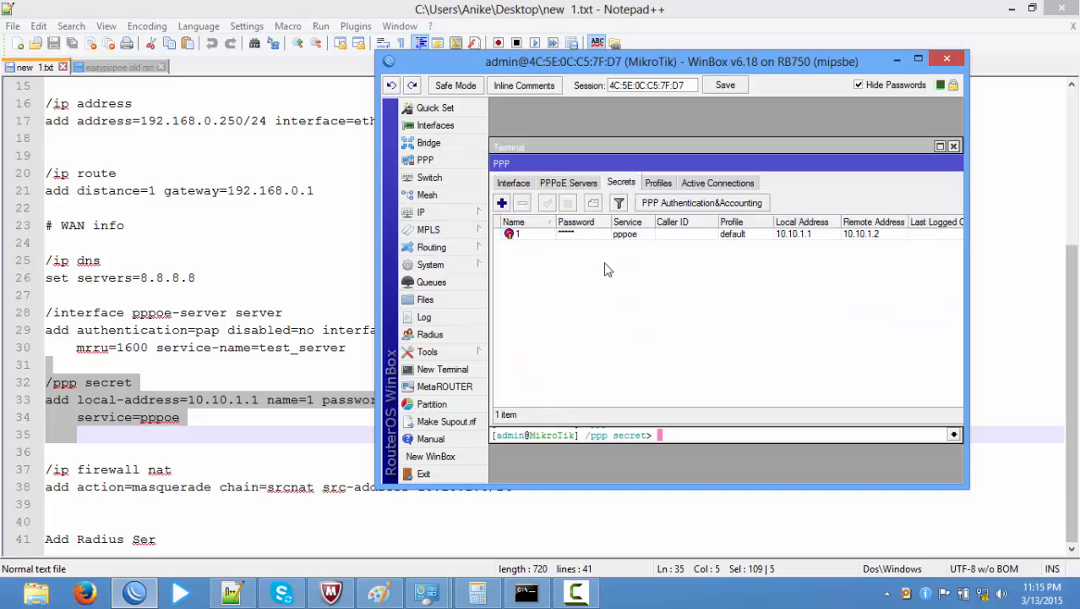
Review the firewall NAT lines in Notepad++ against the local and remote addresses in the /ppp secret command
{"action": "left_click", "coordinate": [207, 434]}
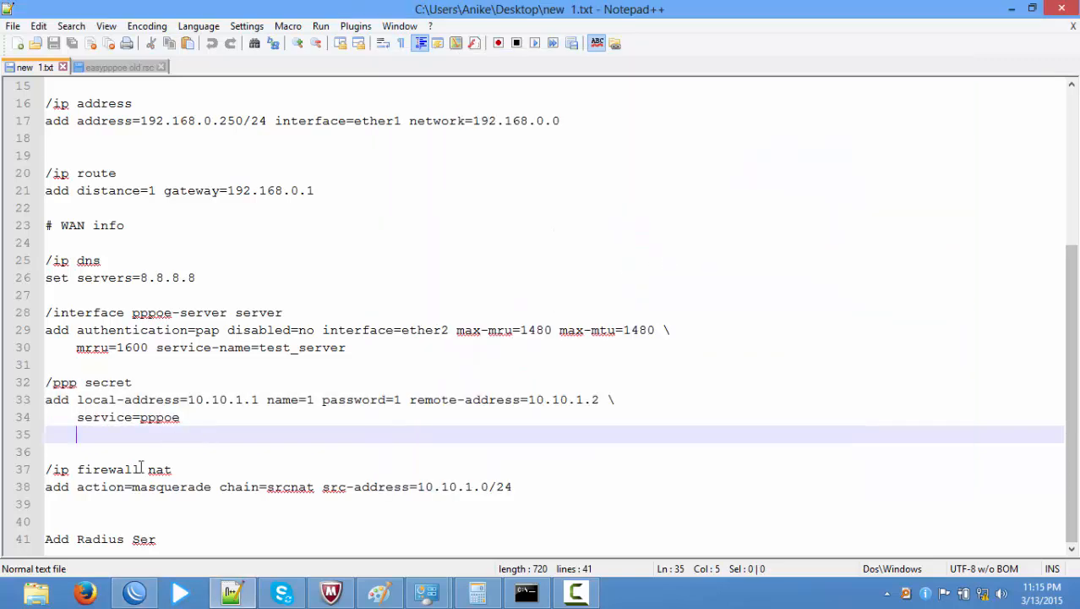
{"action": "left_click_drag", "start_coordinate": [50, 454], "coordinate": [500, 519]}
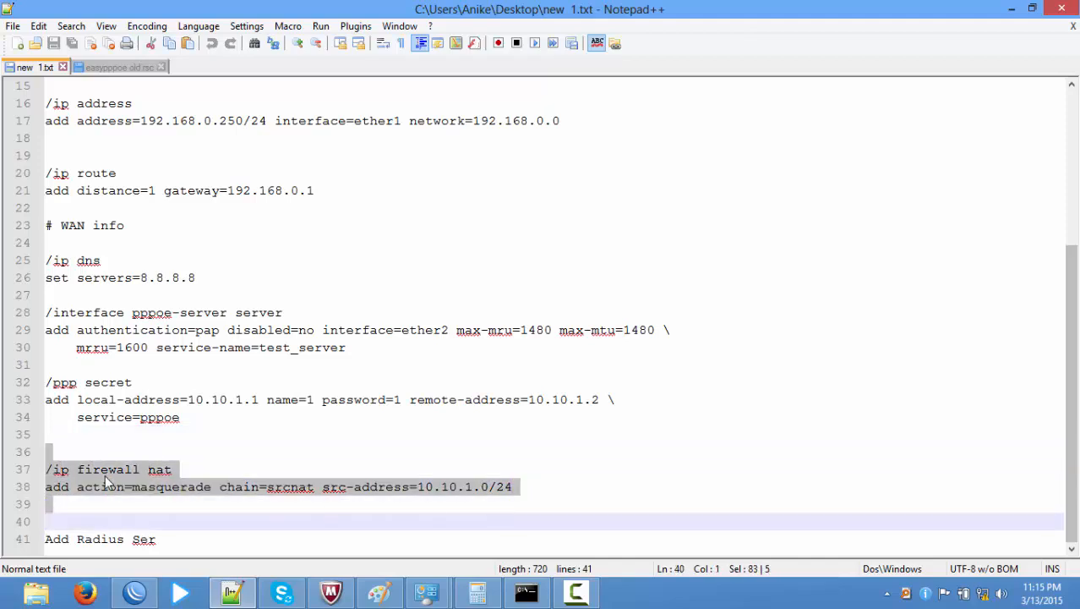
{"action": "left_click_drag", "start_coordinate": [260, 400], "coordinate": [179, 400]}
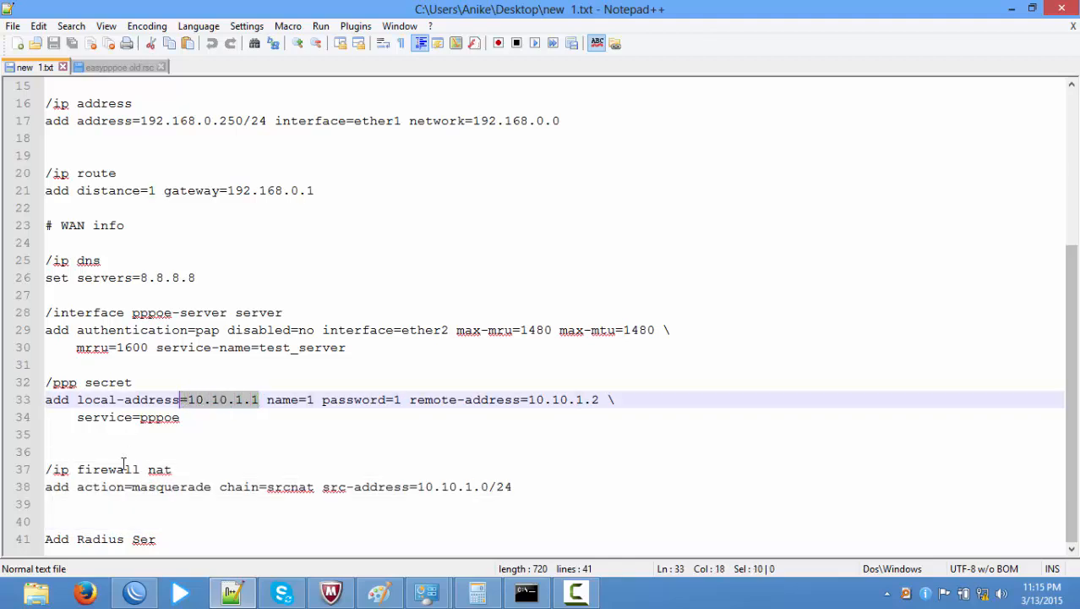
{"action": "left_click", "coordinate": [267, 400]}
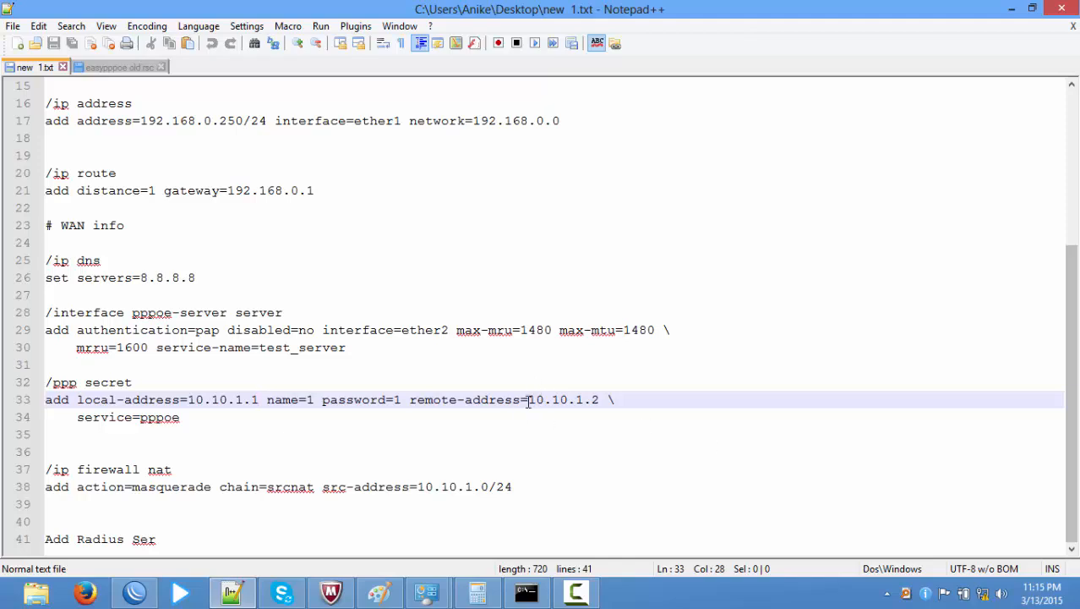
{"action": "left_click_drag", "start_coordinate": [530, 399], "coordinate": [602, 399]}
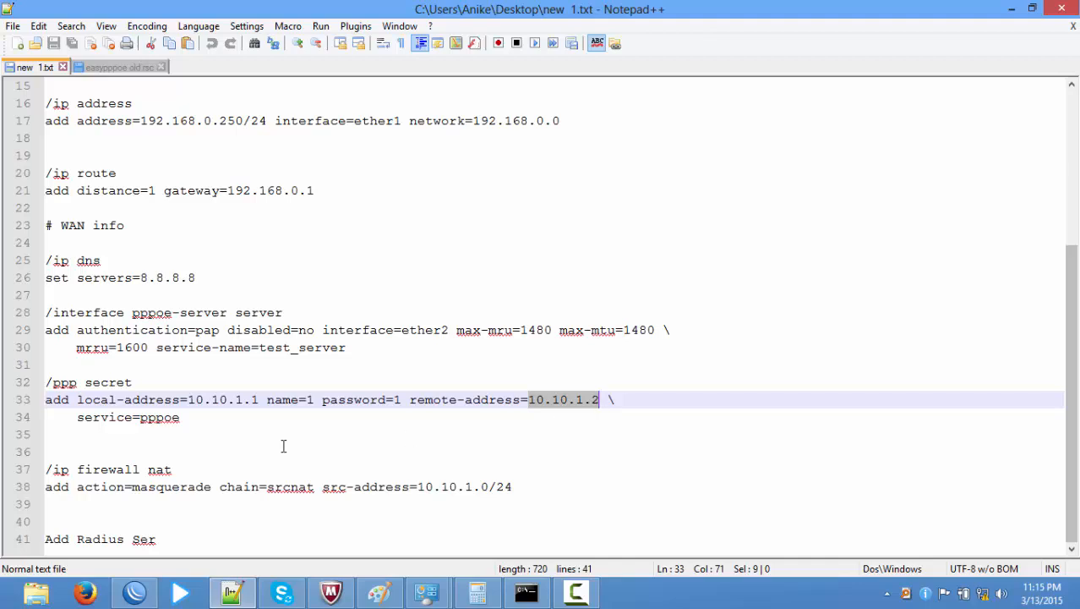
Copy the /ip firewall nat lines with action=masquerade, chain=srcnat and src-address=10.10.1.0/24 from the Notepad++ file
{"action": "left_click", "coordinate": [518, 493]}
{"action": "left_click_drag", "start_coordinate": [522, 491], "coordinate": [54, 449]}
{"action": "left_click", "coordinate": [63, 504]}
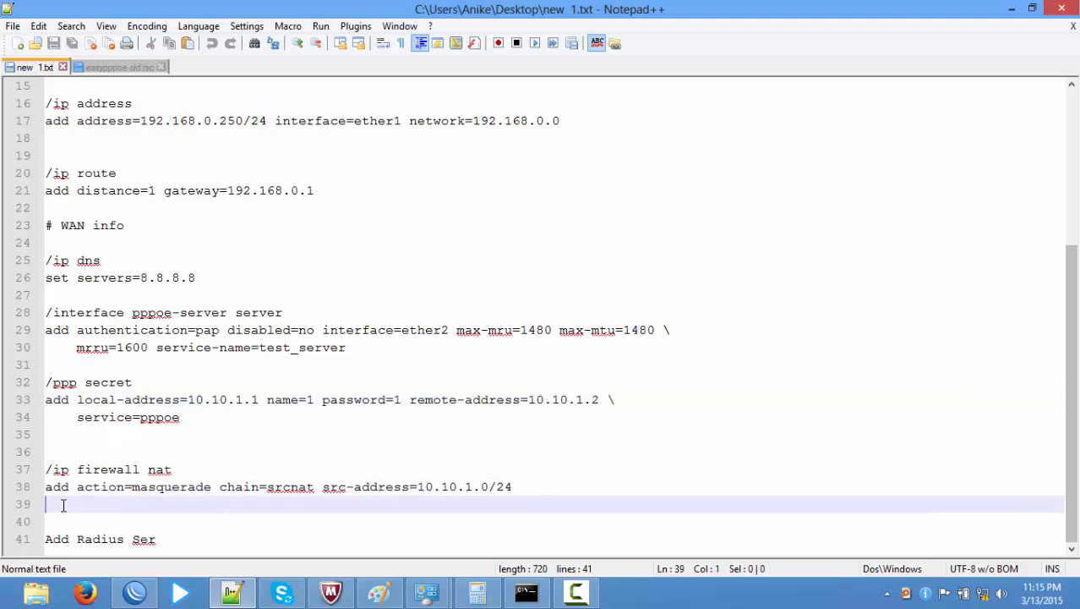
{"action": "left_click_drag", "start_coordinate": [63, 505], "coordinate": [30, 455]}
{"action": "left_click", "coordinate": [99, 517]}
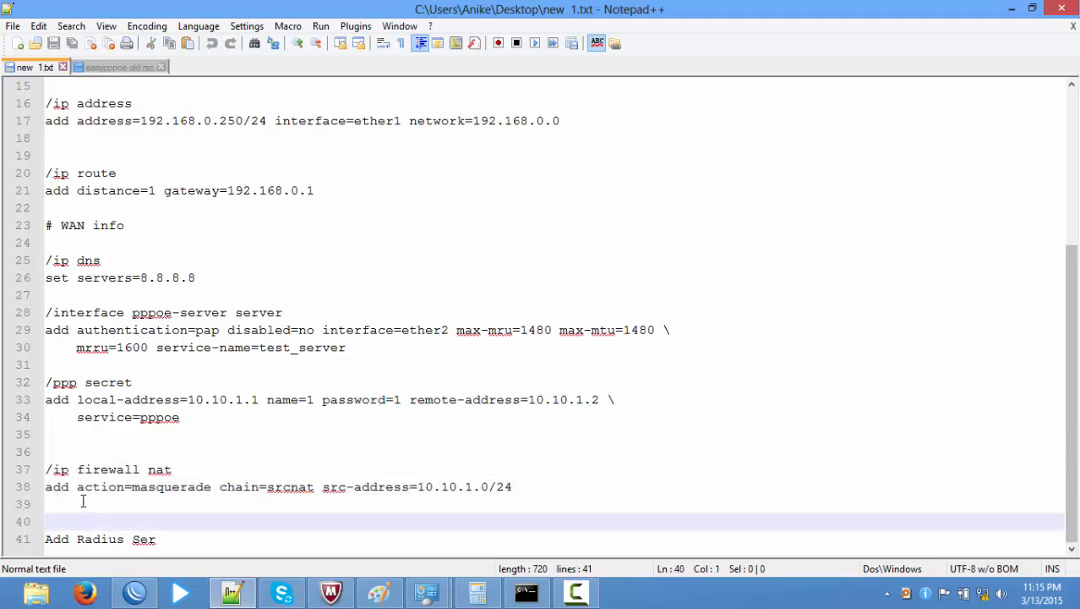
{"action": "left_click_drag", "start_coordinate": [82, 501], "coordinate": [44, 467]}
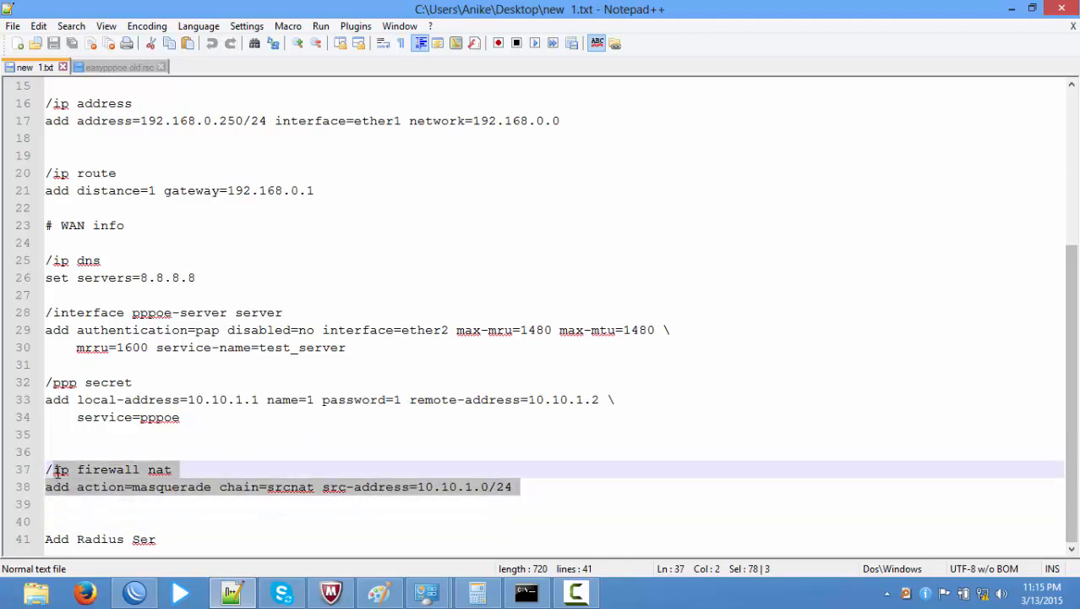
{"action": "right_click", "coordinate": [118, 489]}
{"action": "left_click", "coordinate": [208, 218]}
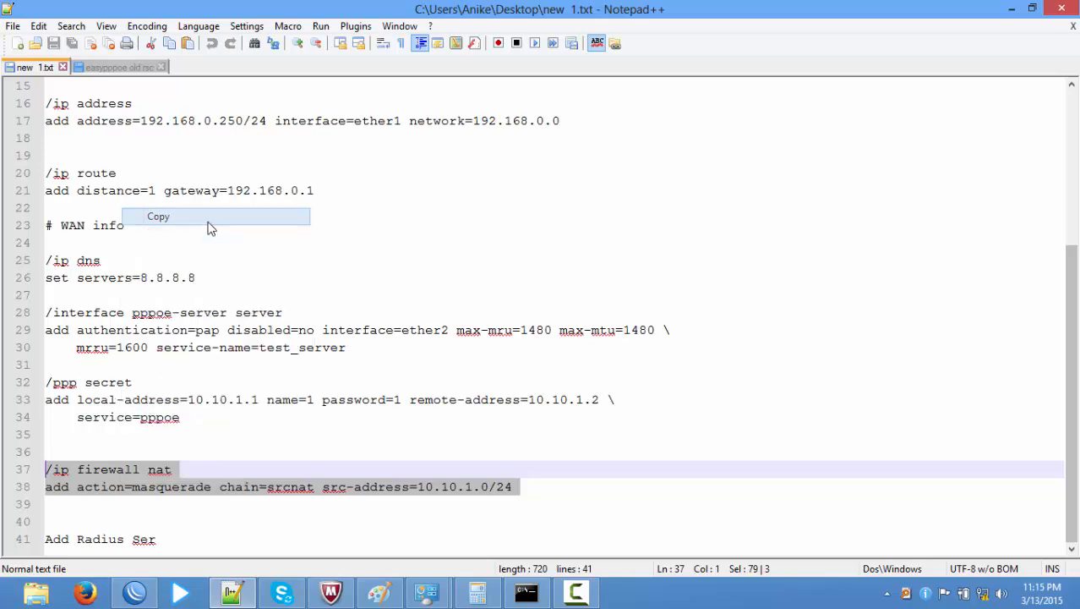
Run the copied /ip firewall nat masquerade lines for 10.10.1.0/24 in the WinBox terminal and check the rule in the firewall's NAT list
{"action": "left_click", "coordinate": [134, 592]}
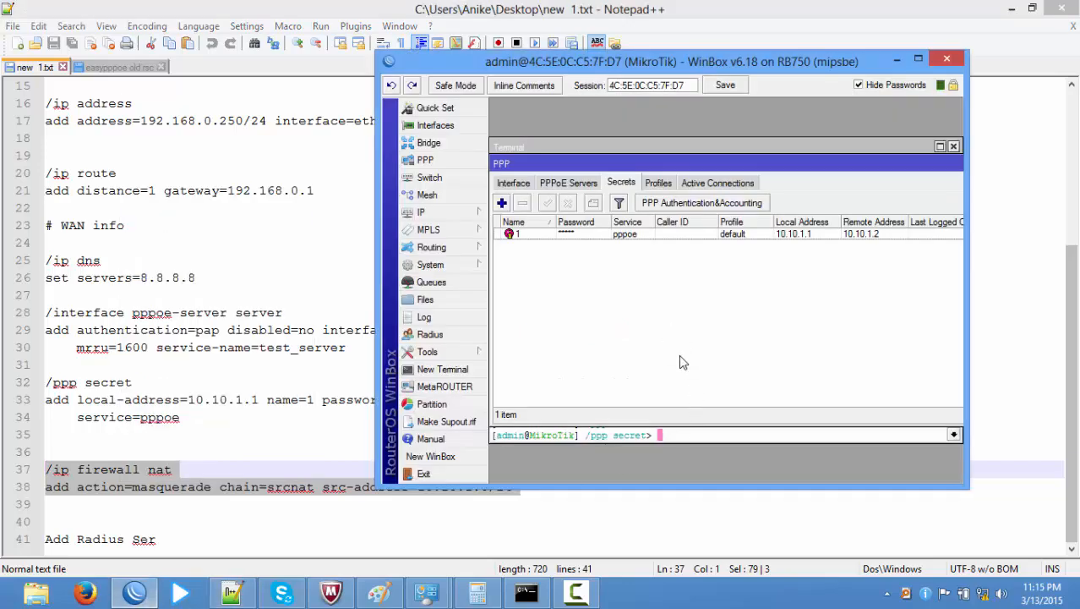
{"action": "left_click", "coordinate": [744, 434]}
{"action": "right_click", "coordinate": [744, 434]}
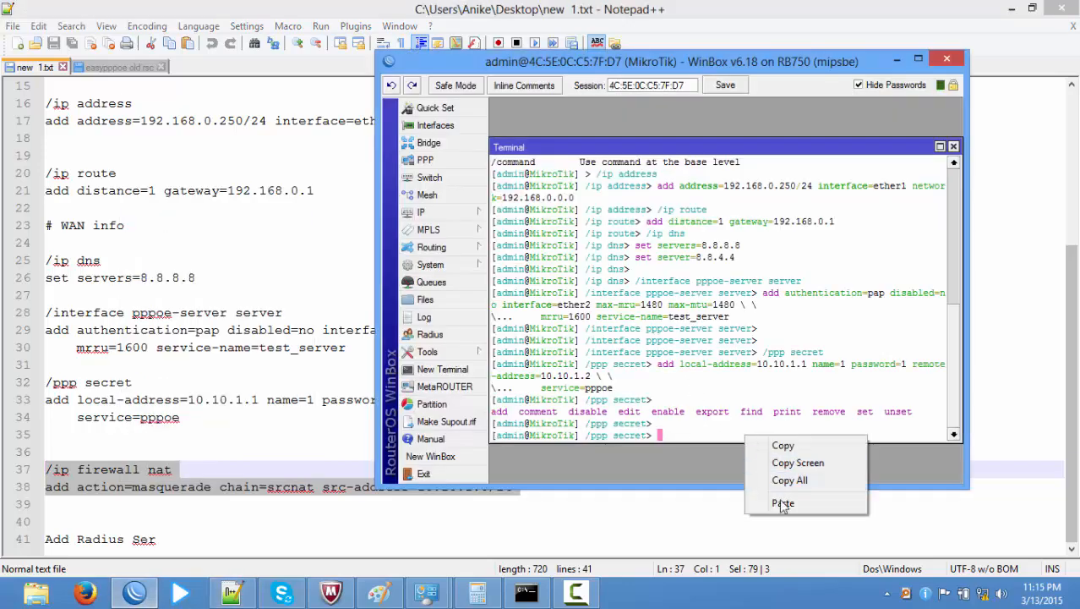
{"action": "left_click", "coordinate": [783, 504]}
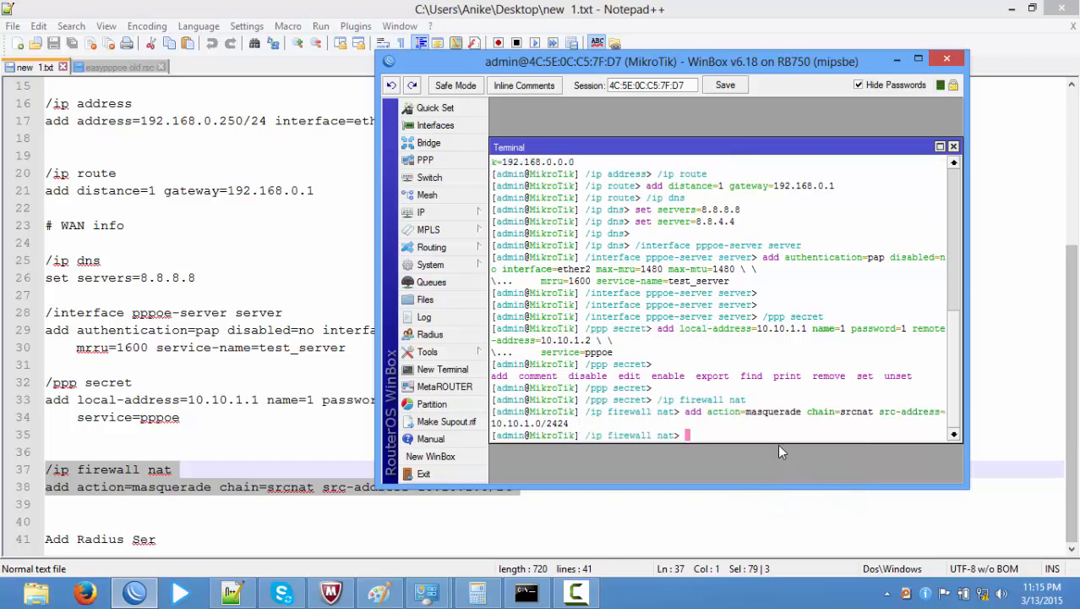
{"action": "left_click", "coordinate": [442, 212]}
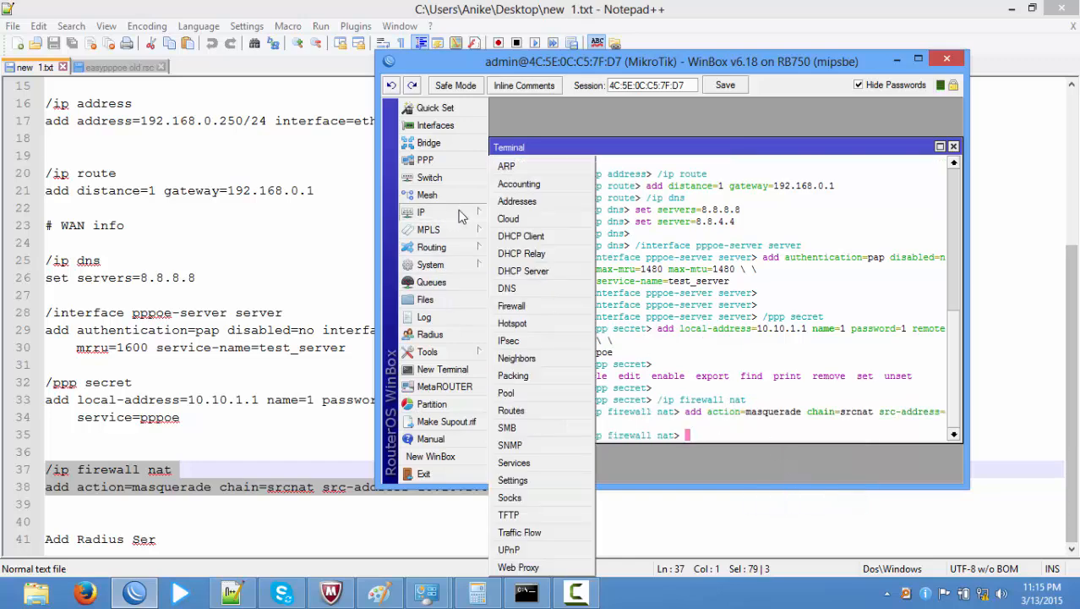
{"action": "left_click", "coordinate": [513, 306]}
{"action": "left_click", "coordinate": [556, 201]}
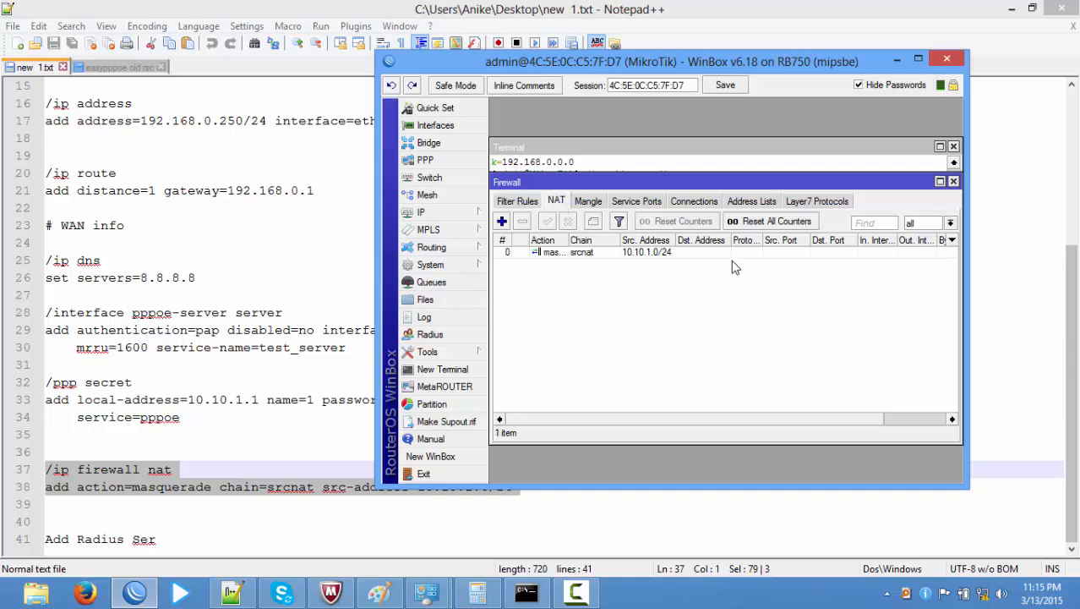
{"action": "left_click", "coordinate": [954, 183]}
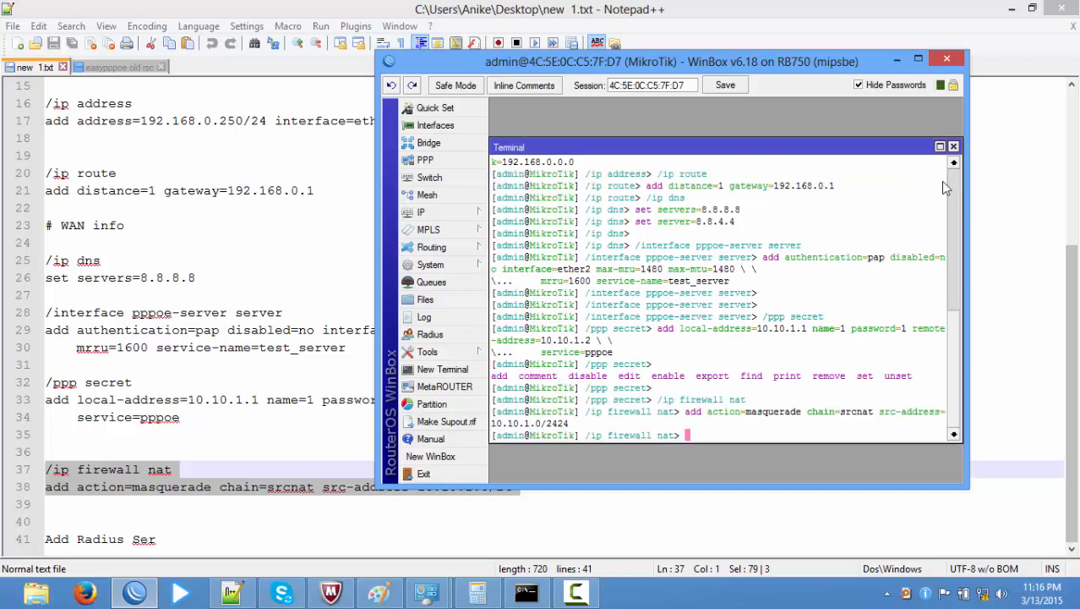
In Windows' Network and Sharing Center, view the network adapters and start setting up a new broadband connection instead of using the existing one
{"action": "right_click", "coordinate": [983, 598]}
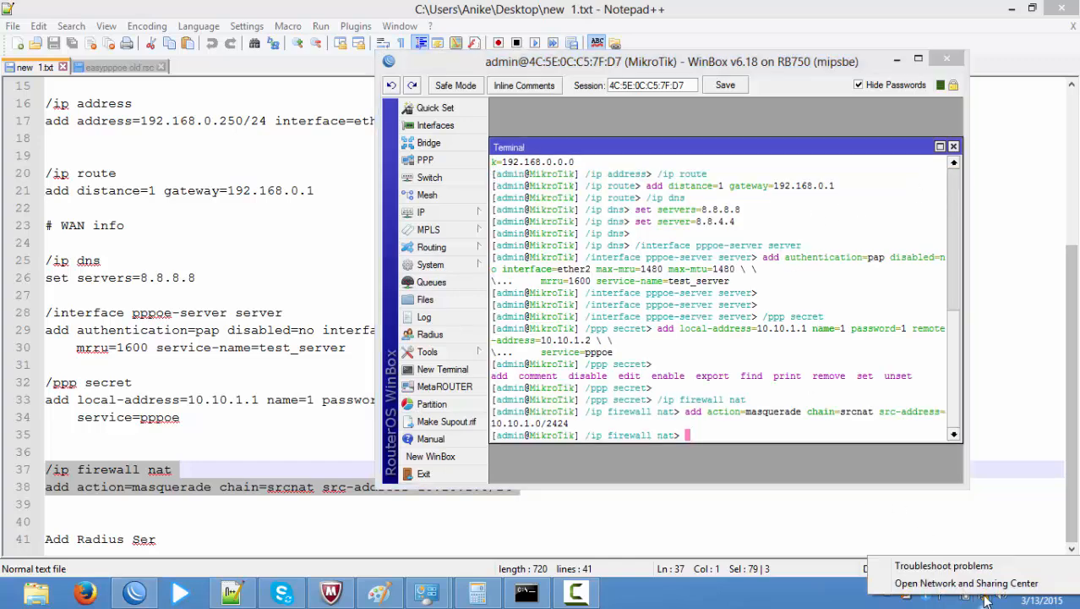
{"action": "left_click", "coordinate": [972, 583]}
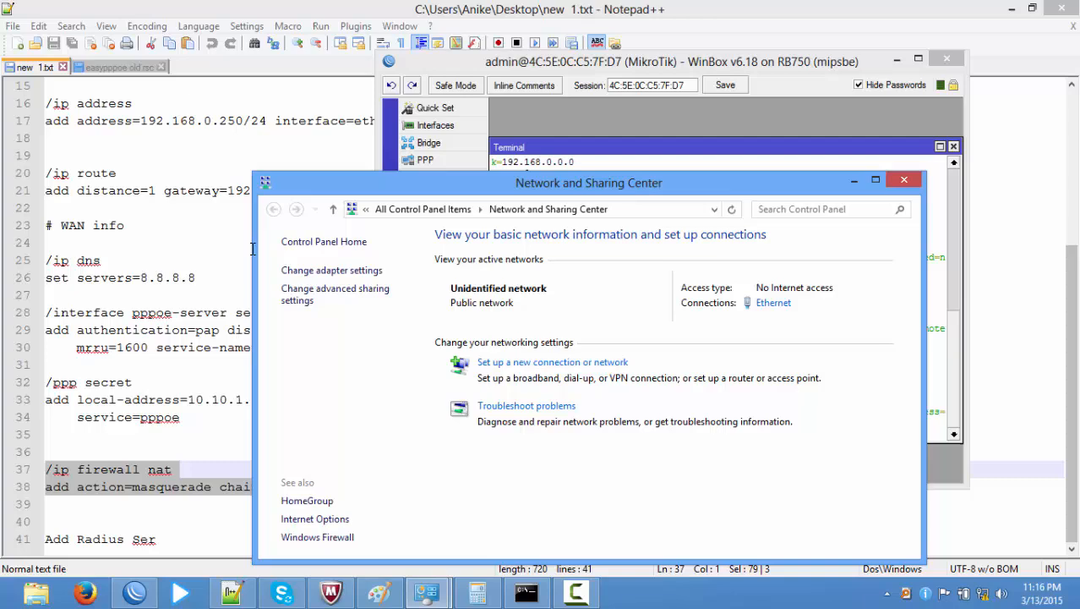
{"action": "left_click", "coordinate": [347, 271]}
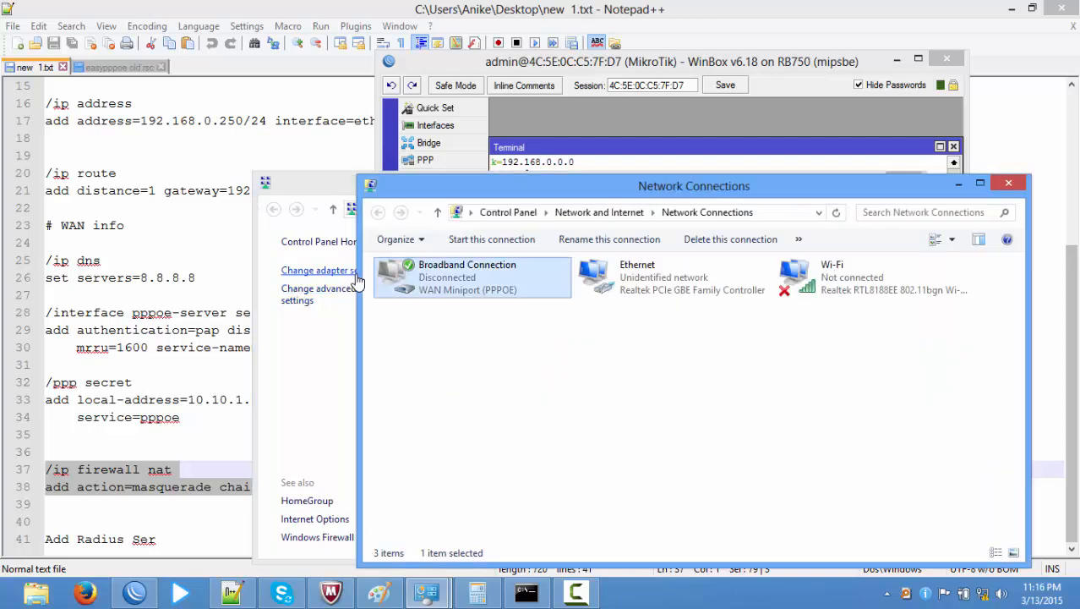
{"action": "left_click", "coordinate": [1009, 183]}
{"action": "left_click", "coordinate": [528, 364]}
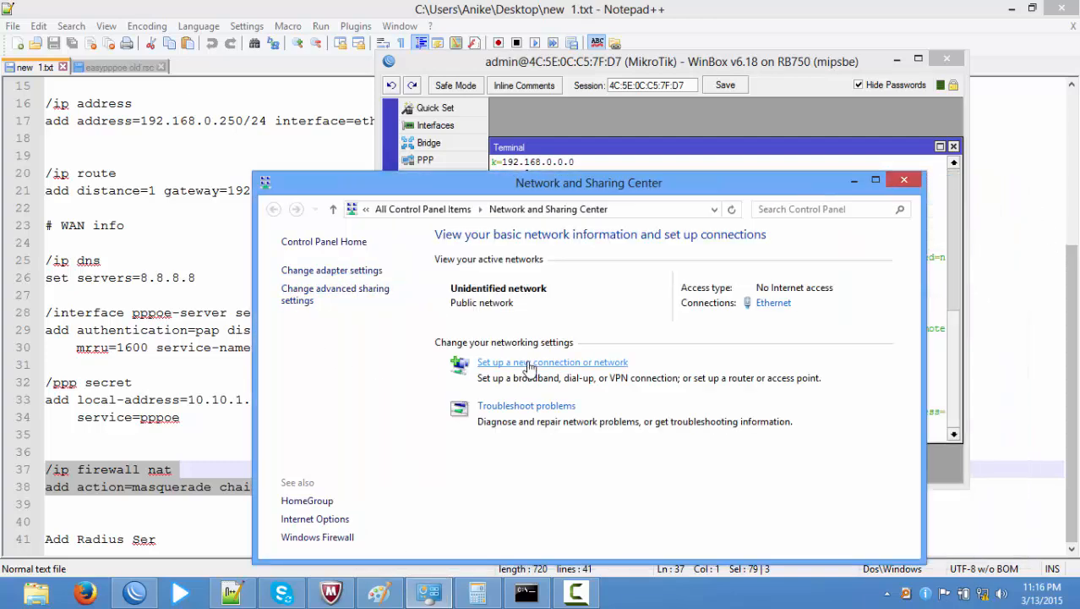
{"action": "double_click", "coordinate": [448, 246]}
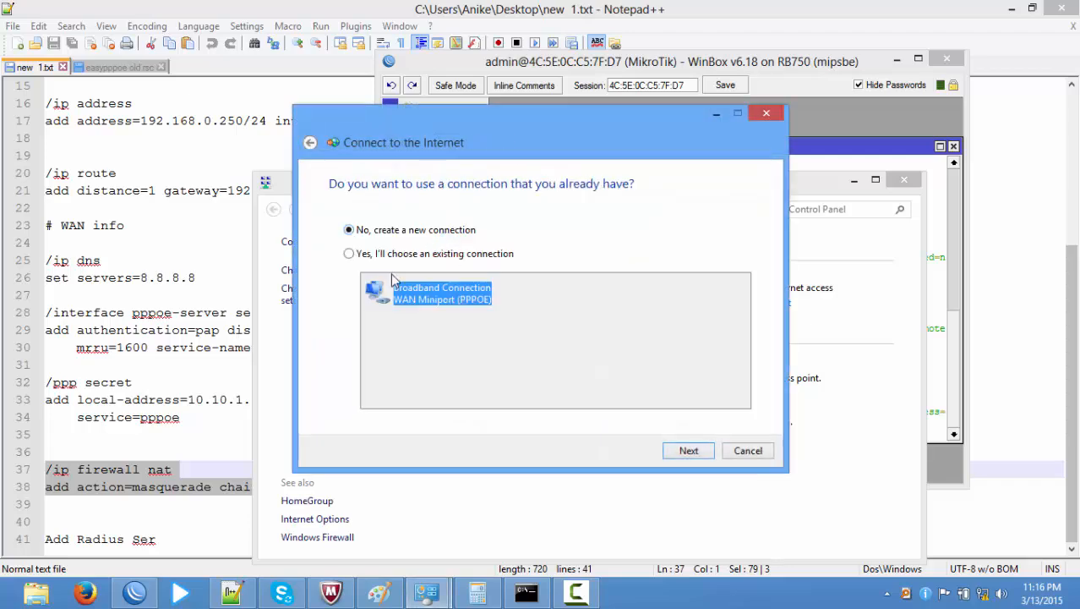
{"action": "left_click", "coordinate": [688, 454]}
{"action": "left_click_drag", "start_coordinate": [390, 111], "coordinate": [469, 115]}
{"action": "left_click", "coordinate": [558, 259]}
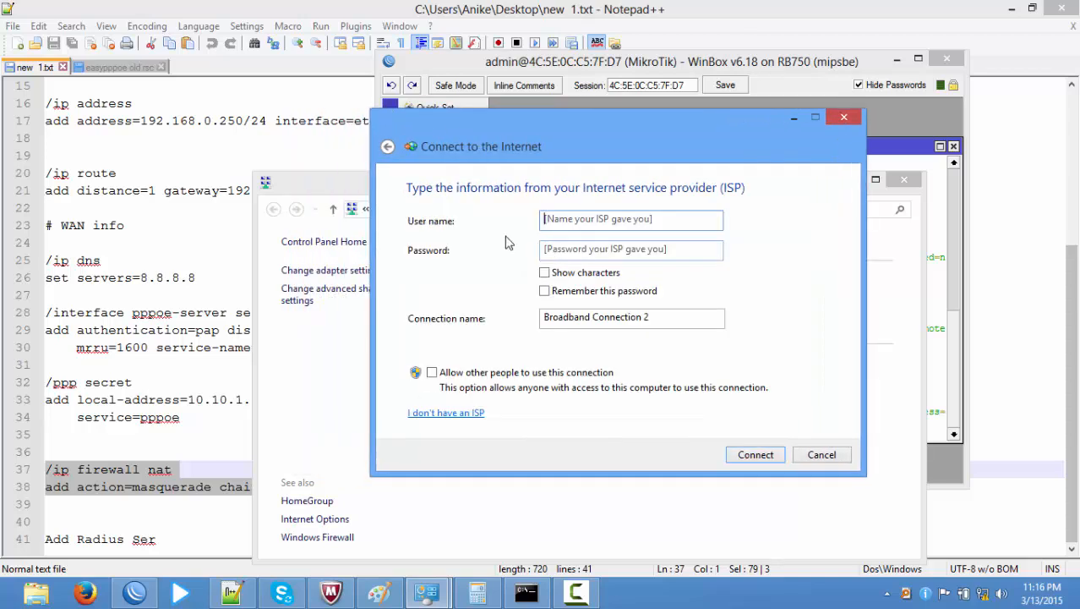
Using Notepad++'s /ppp secret line as reference, enter user name 1 and the account password with characters shown, and connect Broadband Connection 2
{"action": "left_click", "coordinate": [146, 278]}
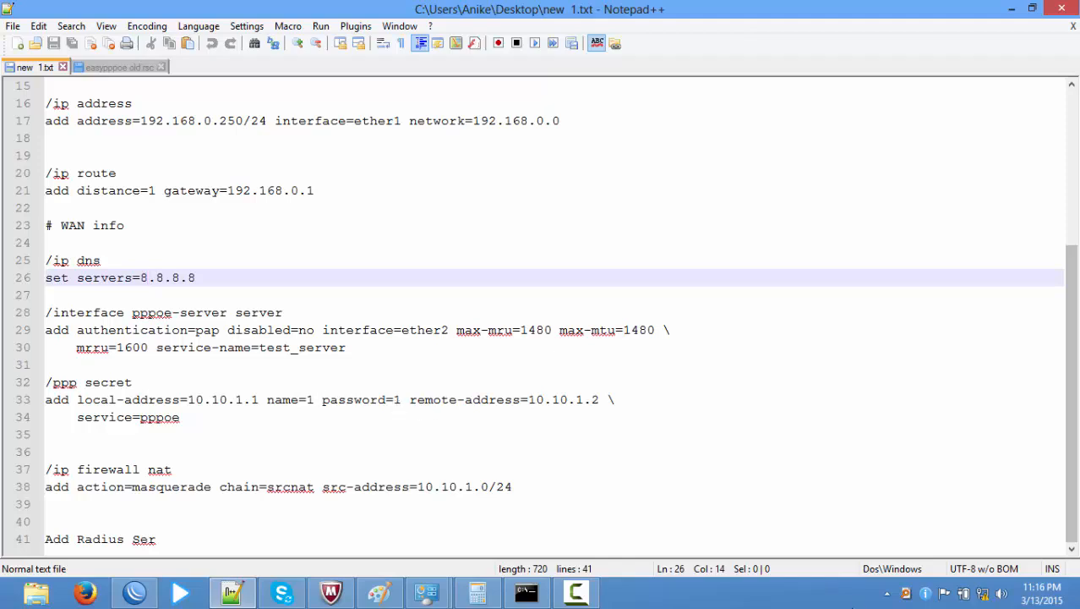
{"action": "left_click", "coordinate": [442, 594]}
{"action": "left_click", "coordinate": [541, 515]}
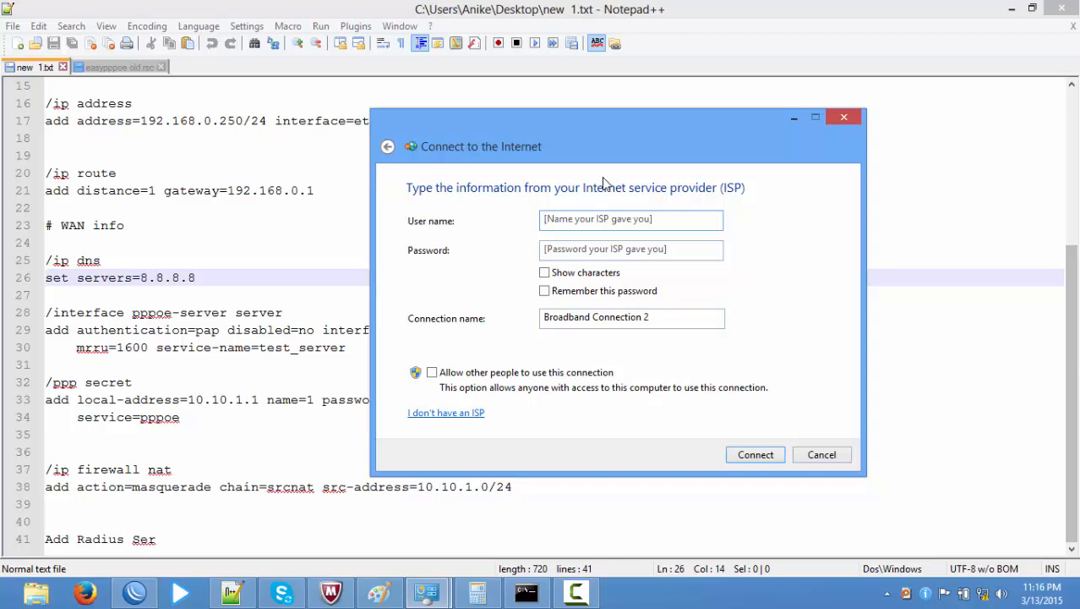
{"action": "left_click", "coordinate": [572, 219]}
{"action": "type", "text": "1"}
{"action": "left_click", "coordinate": [569, 249]}
{"action": "type", "text": "1"}
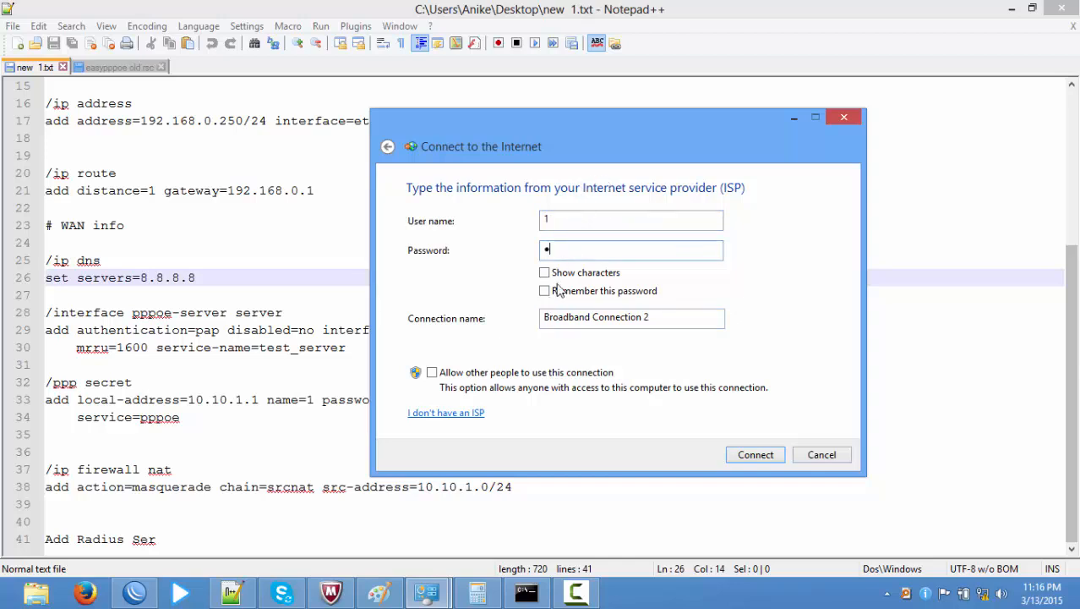
{"action": "left_click", "coordinate": [555, 274]}
{"action": "left_click", "coordinate": [777, 455]}
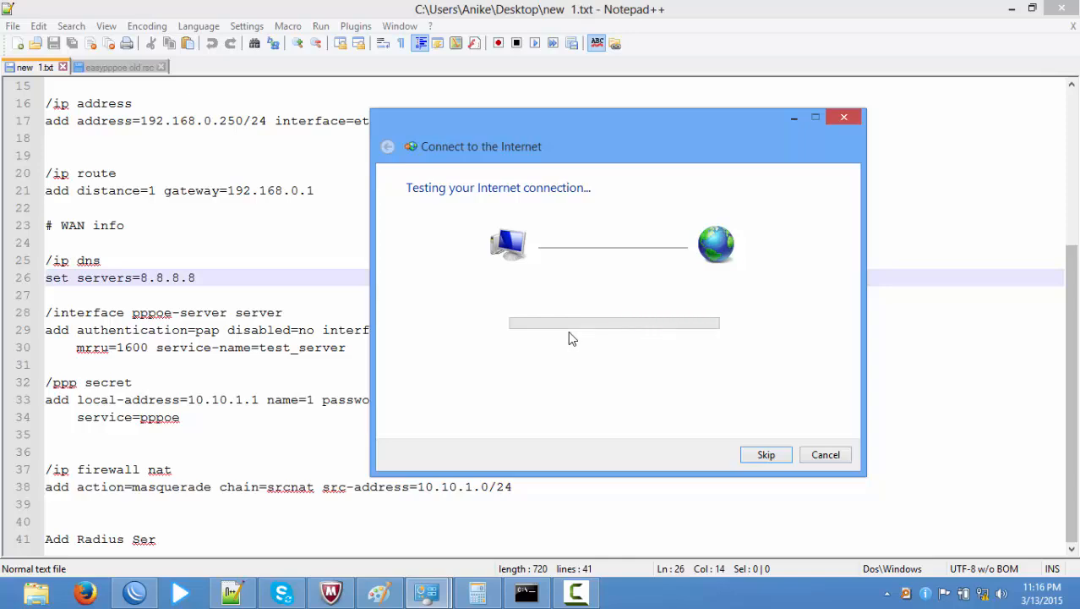
Switch to Command Prompt and check the running ping to 10.10.1.1
{"action": "left_click", "coordinate": [526, 591]}
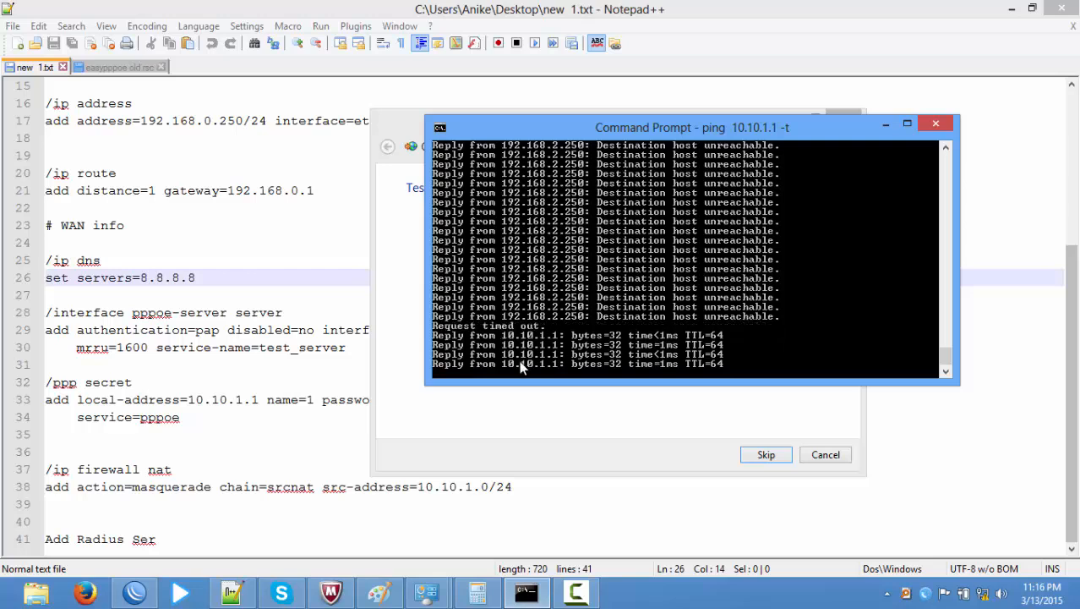